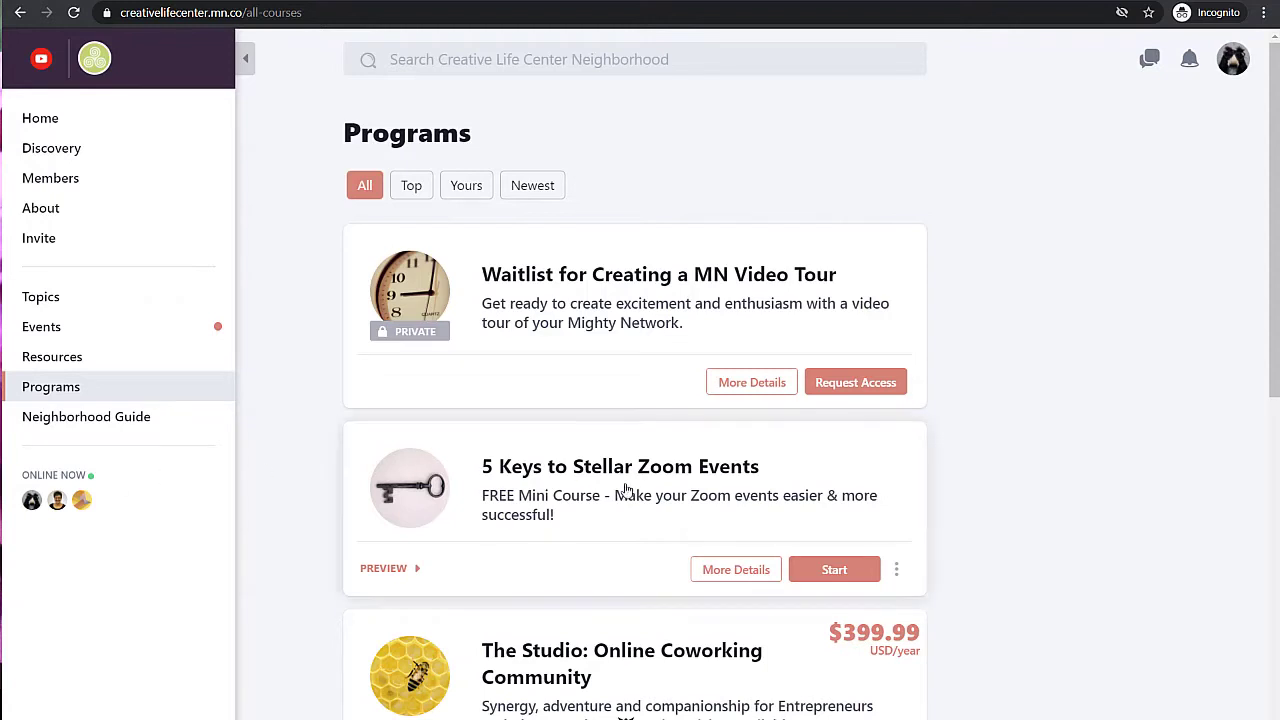
- Review the Programs list and read the details and description of the Waitlist for Creating a MN Video Tour program
scroll(1030, 474, "down", 2)
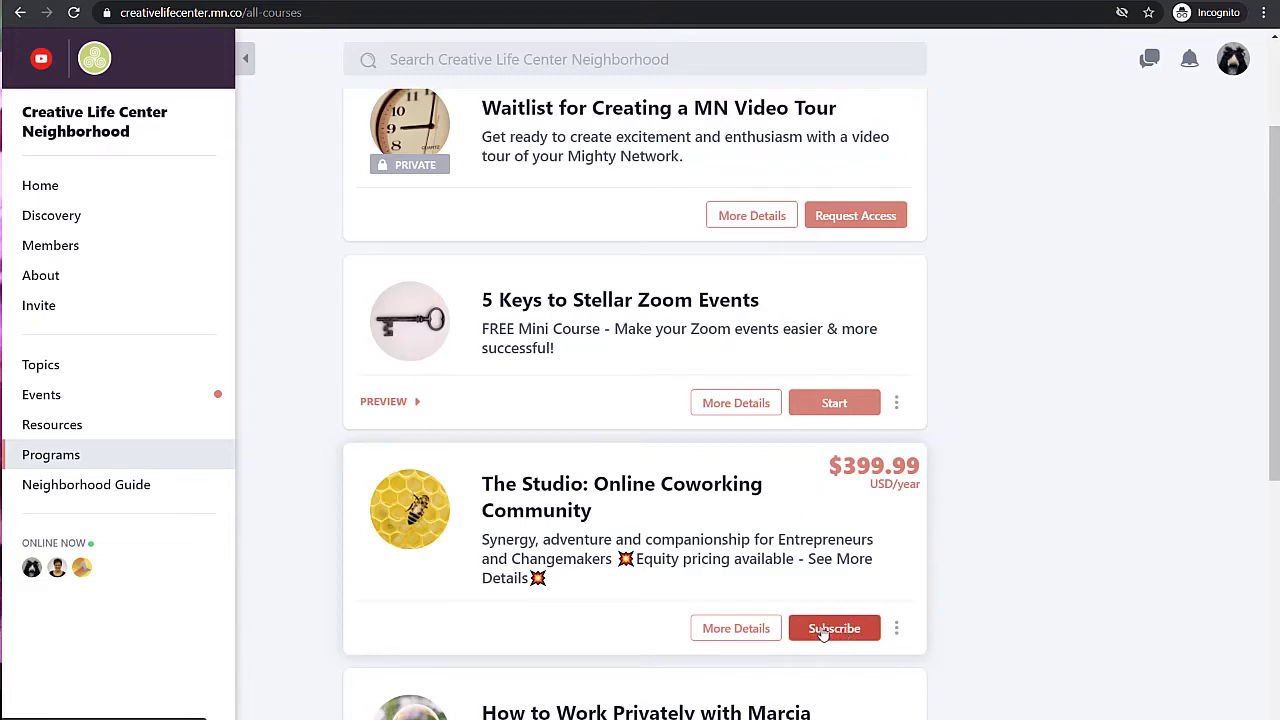
scroll(822, 630, "up", 2)
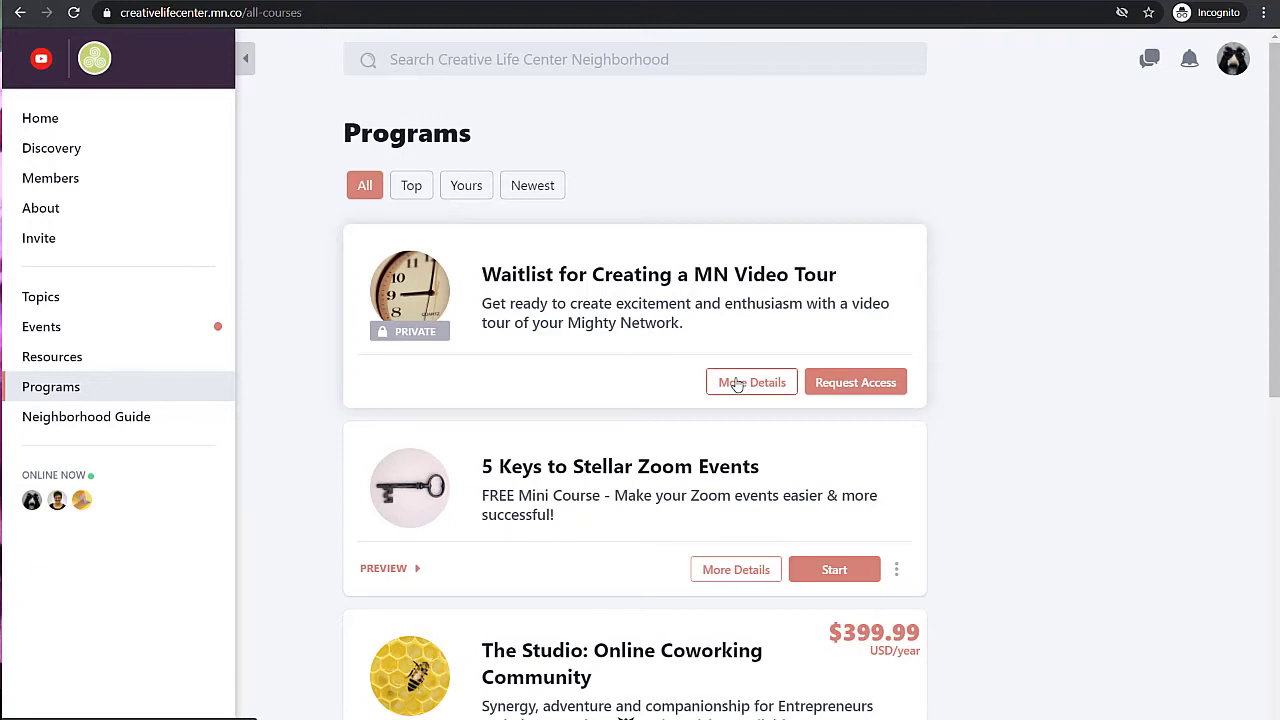
left_click(736, 383)
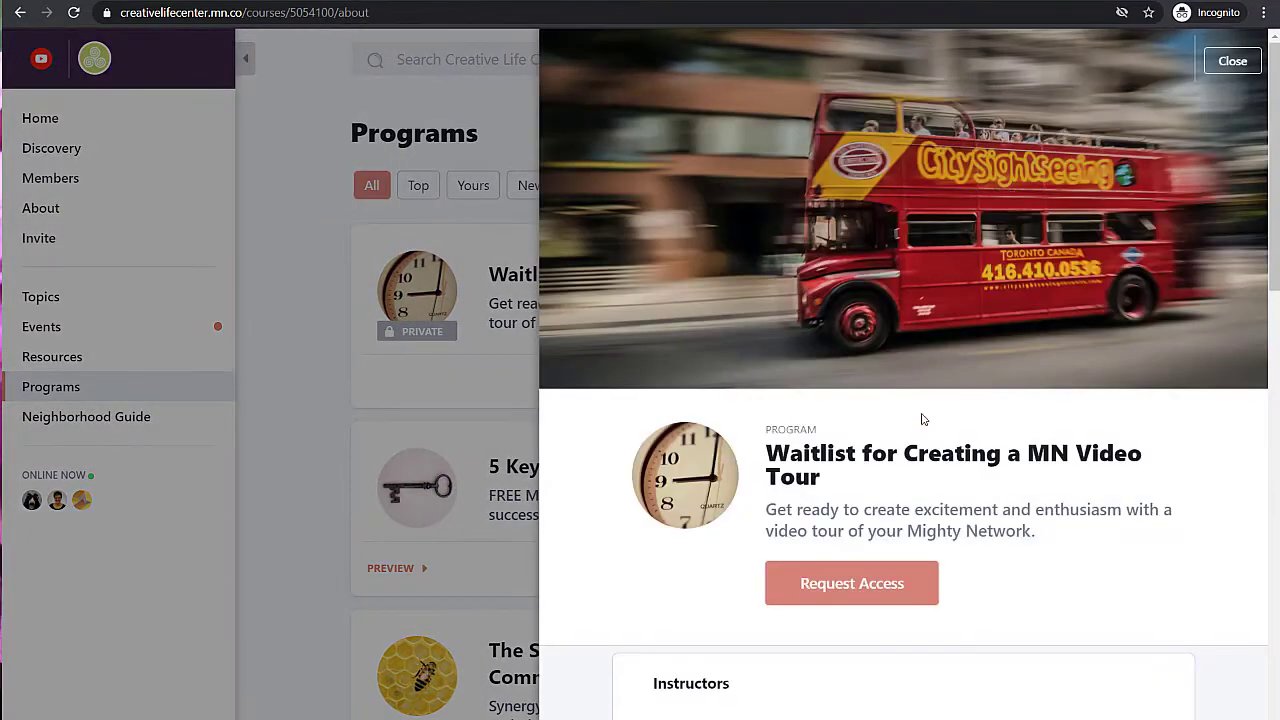
scroll(1054, 491, "down", 2)
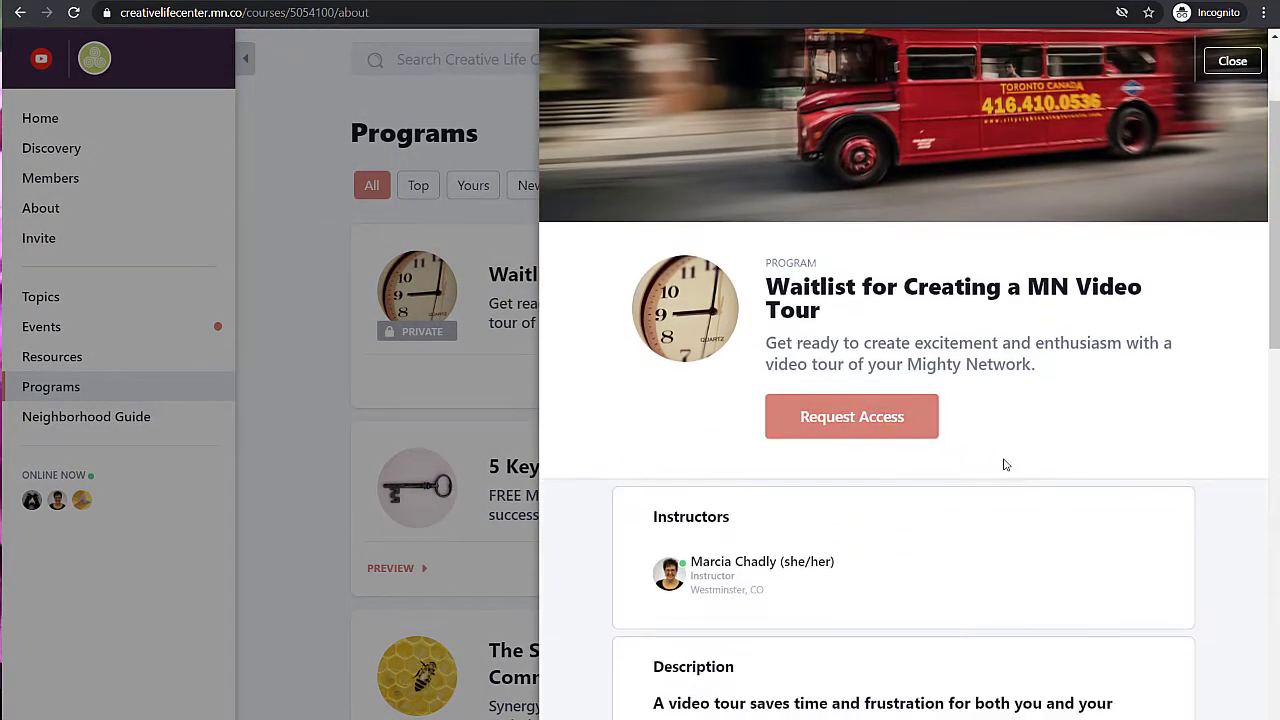
scroll(995, 452, "down", 5)
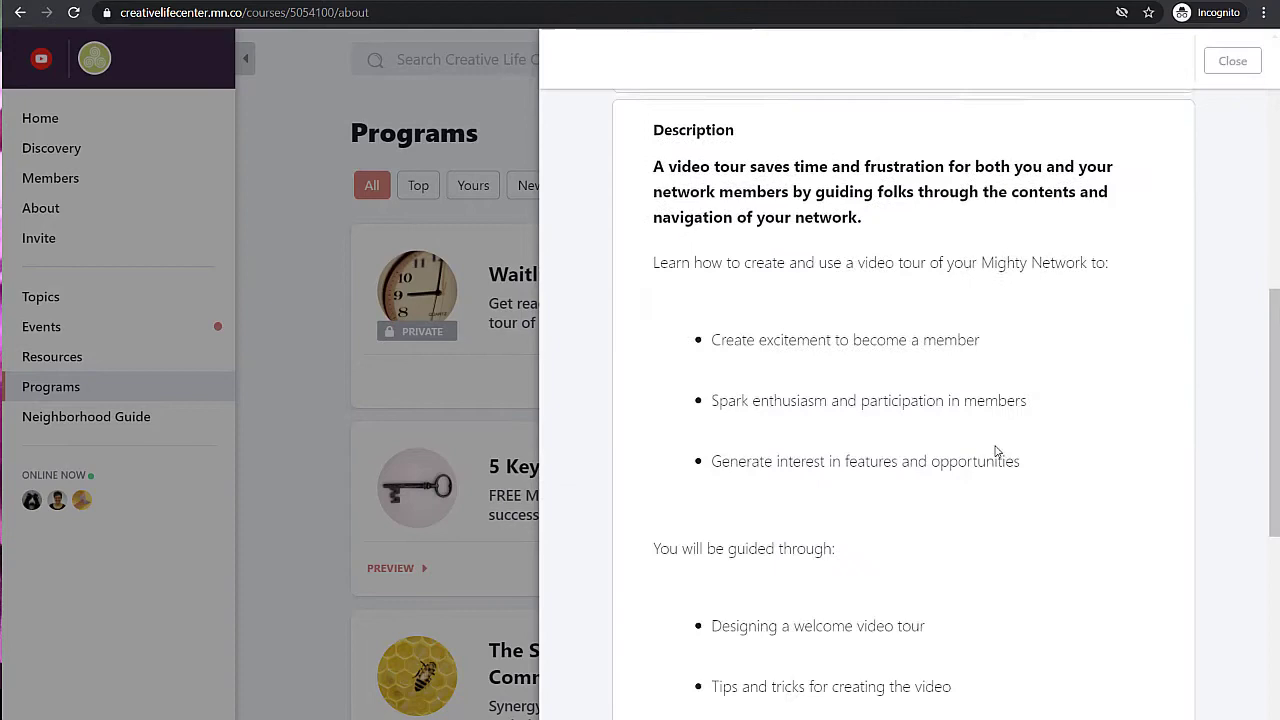
scroll(850, 255, "up", 1)
scroll(760, 300, "up", 1)
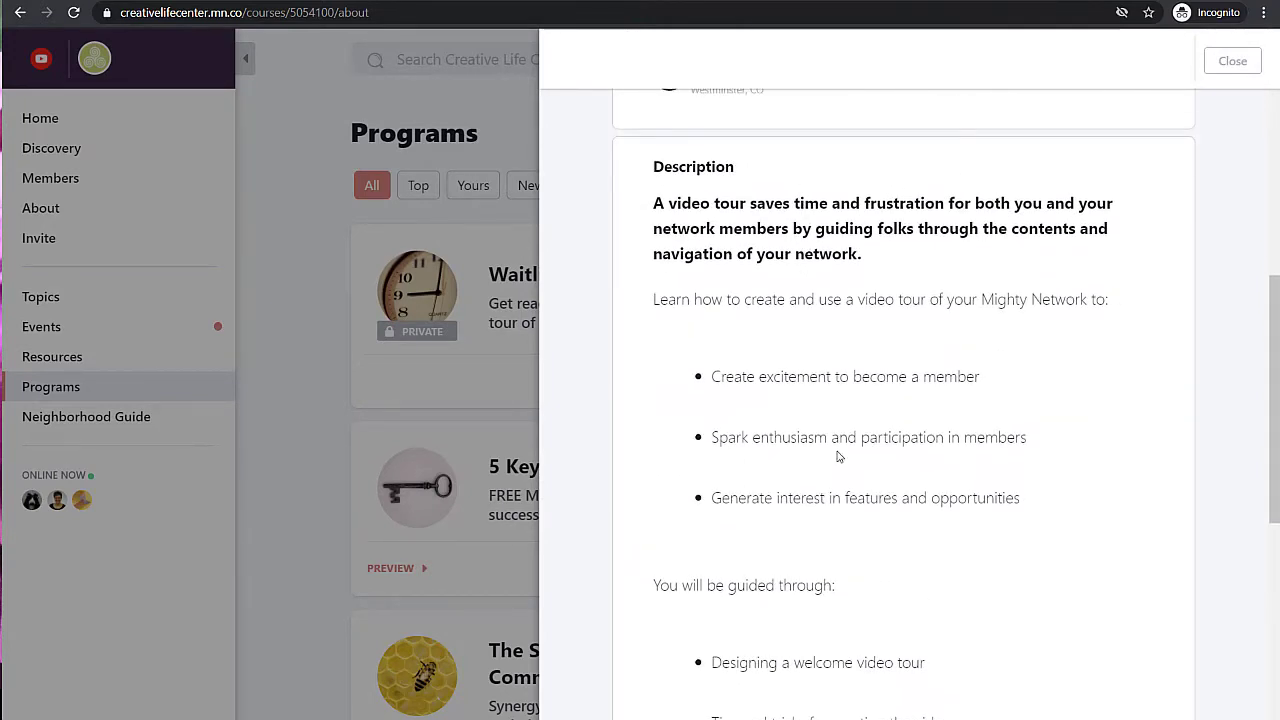
scroll(838, 453, "down", 5)
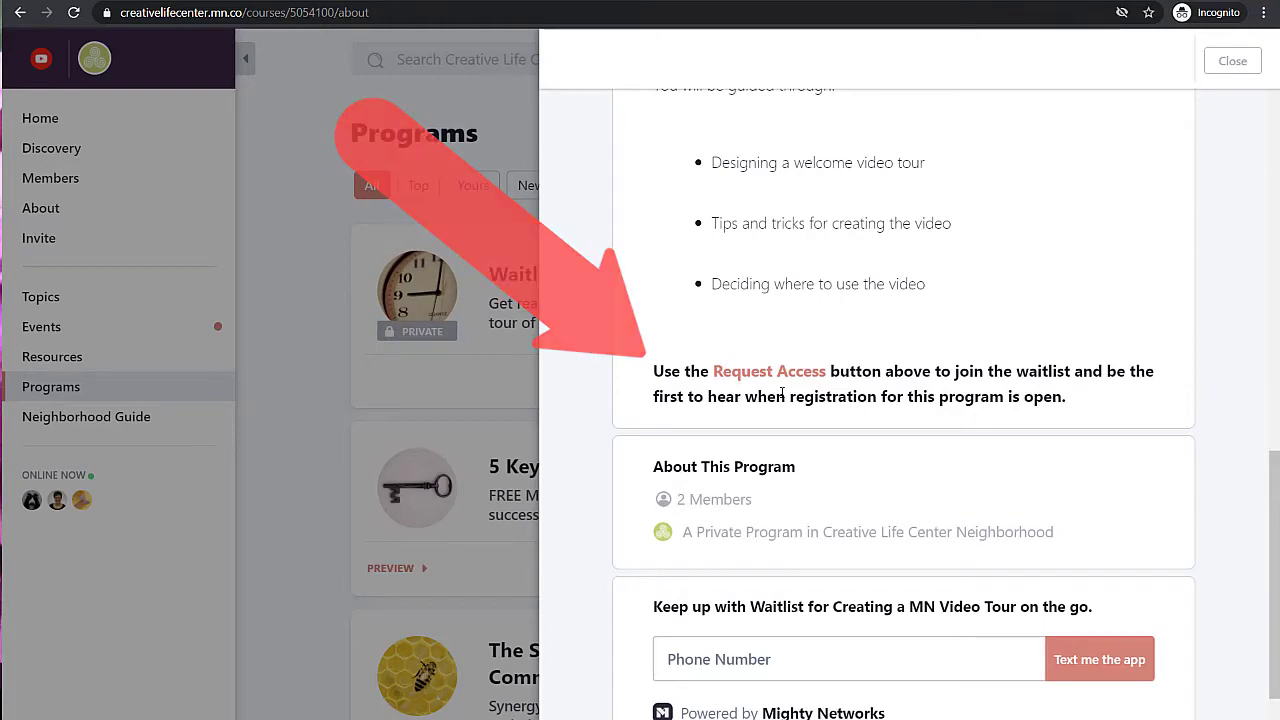
scroll(968, 387, "up", 3)
scroll(968, 387, "up", 6)
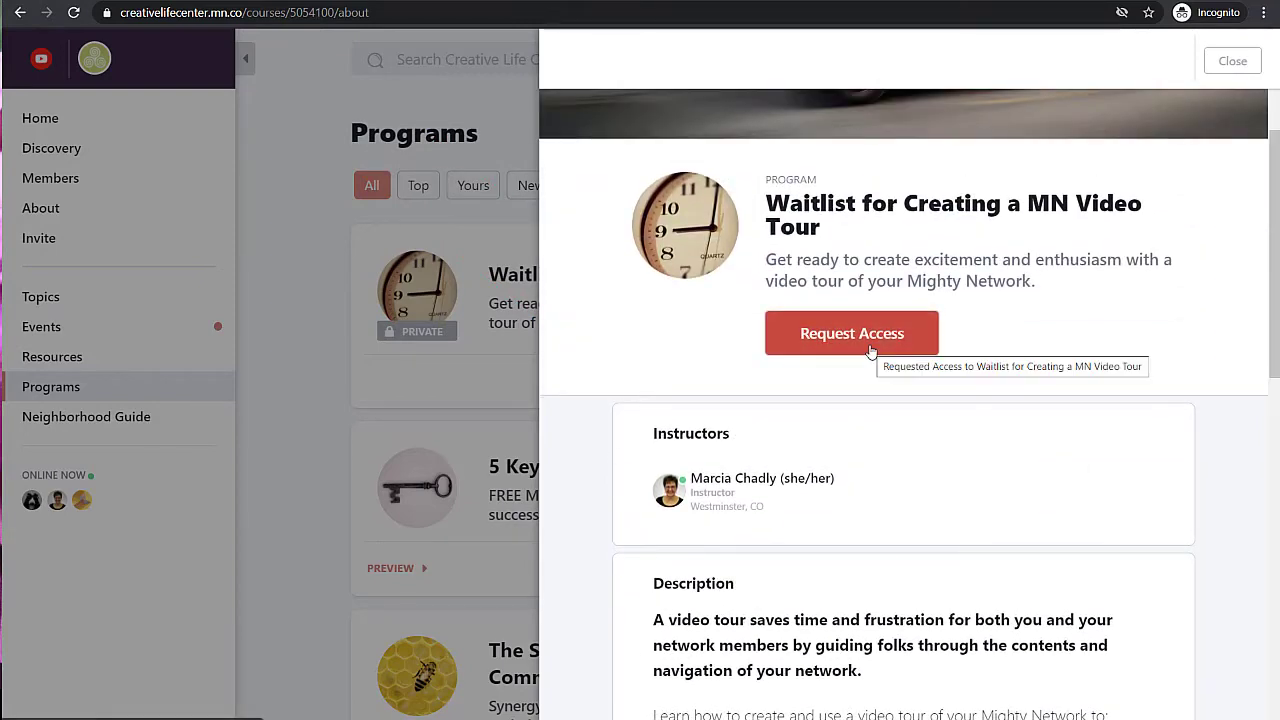
- Request access to the private Waitlist for Creating a MN Video Tour program and leave its details page
left_click(870, 350)
left_click(1236, 64)
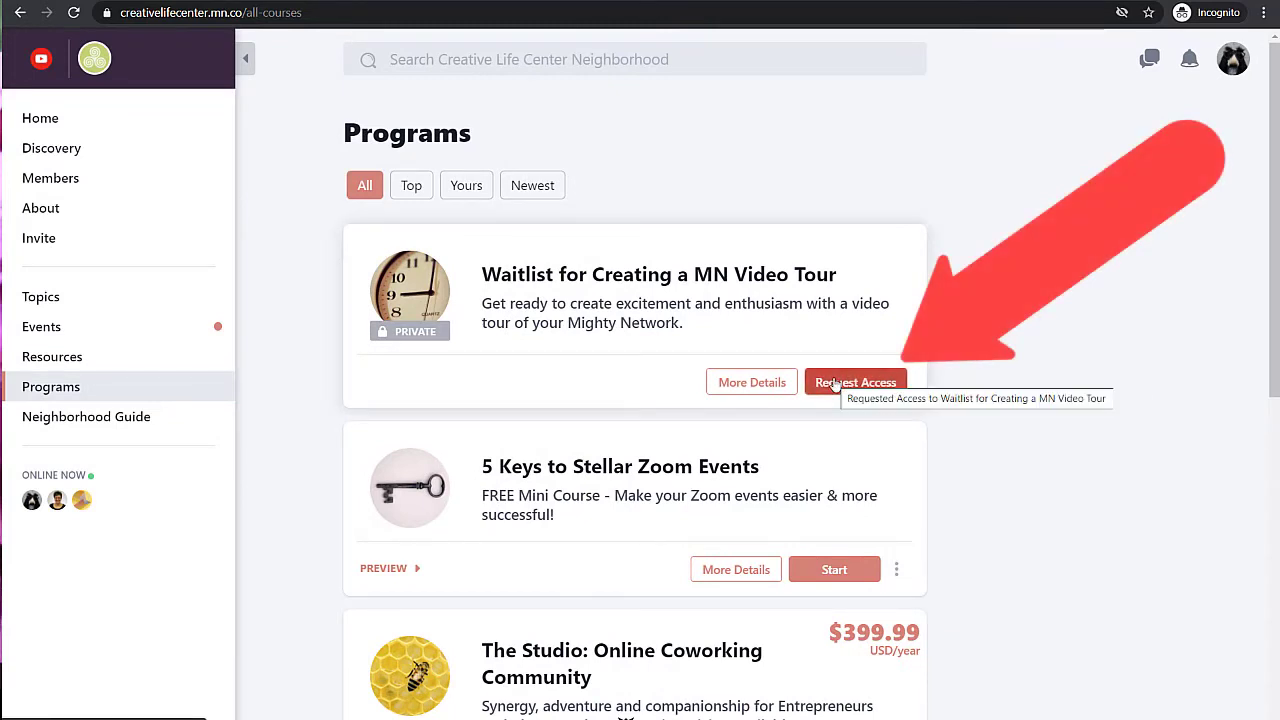
left_click(835, 383)
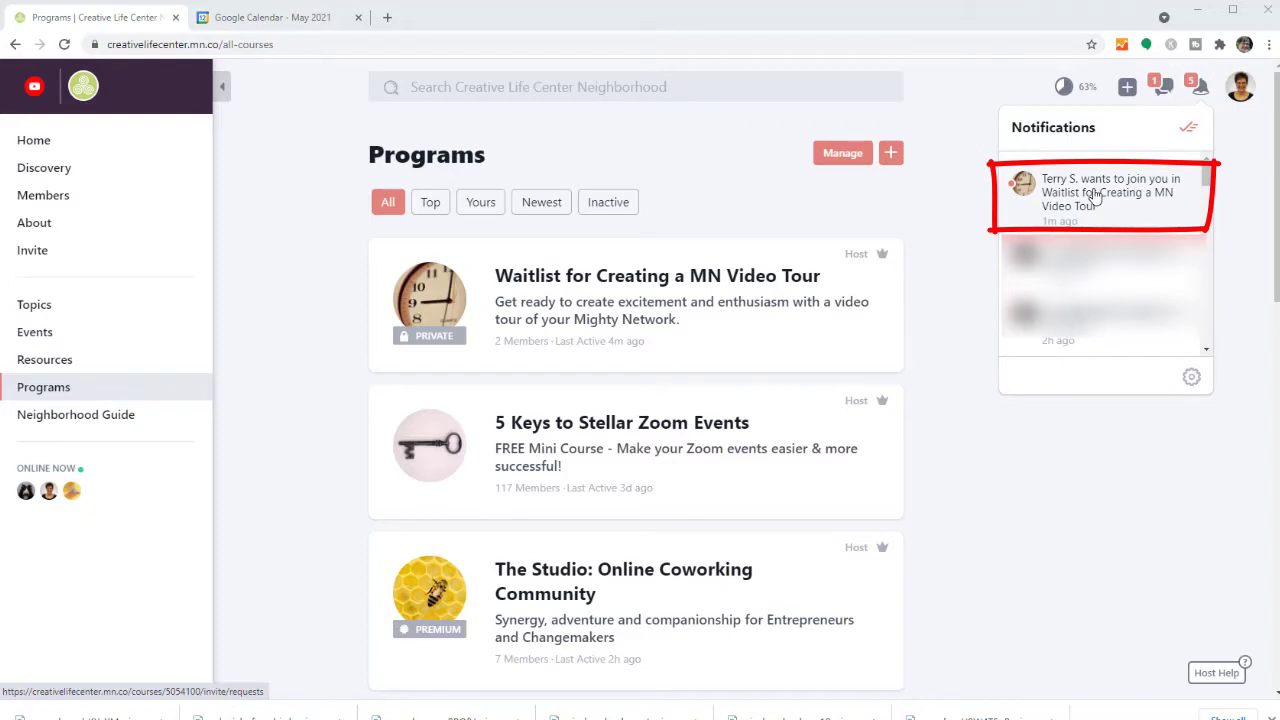
- From the host account, approve the new member's request to join the video tour waitlist program and close the requests
left_click(1095, 195)
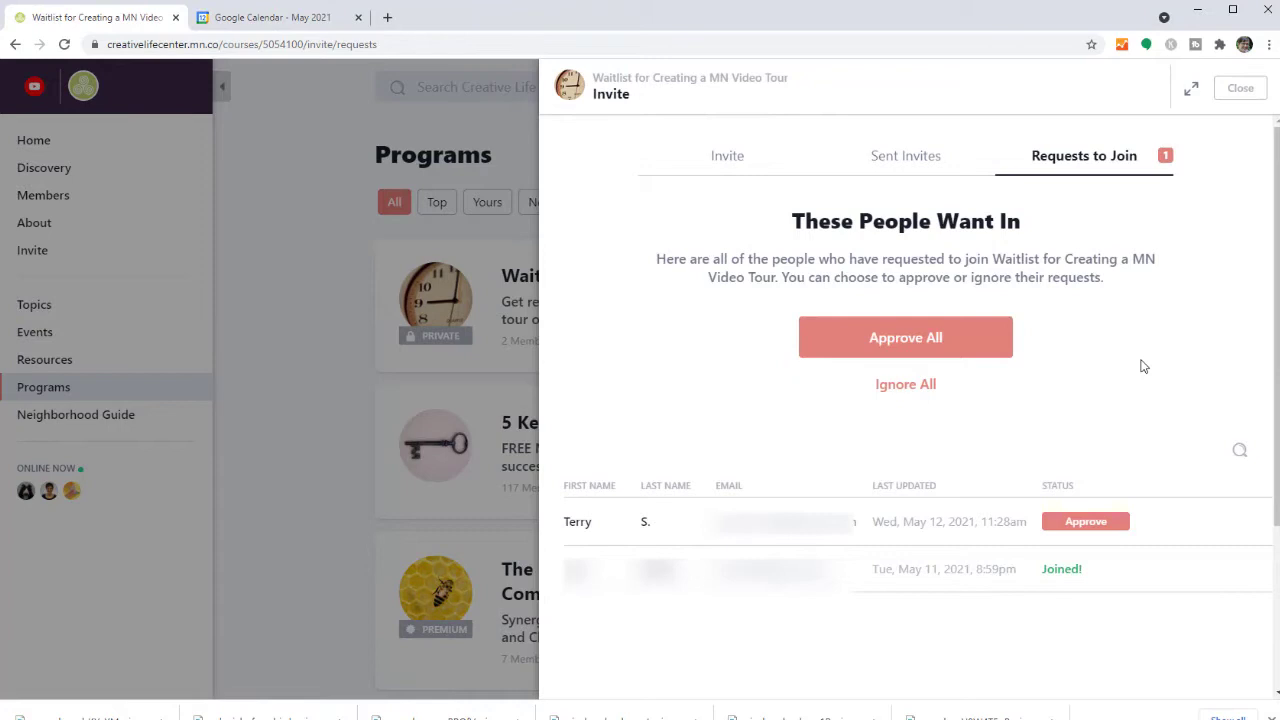
left_click(1084, 523)
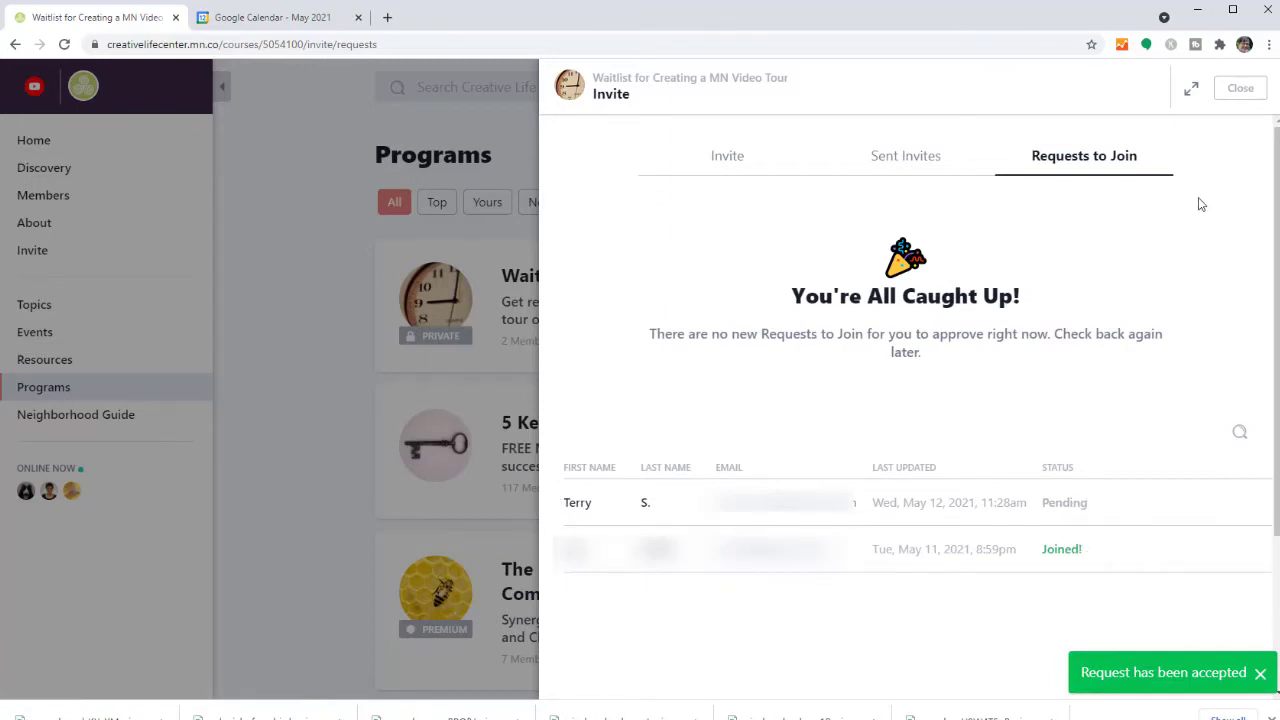
left_click(1240, 96)
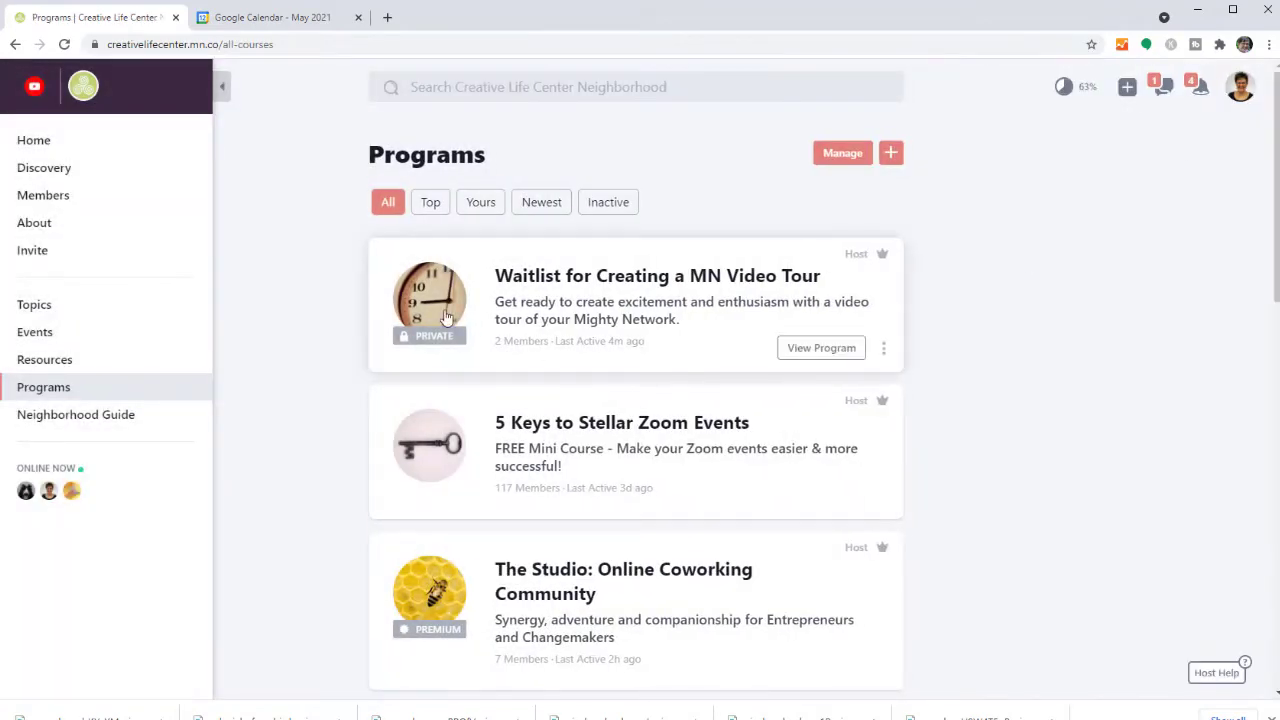
- Open the Waitlist for Creating a MN Video Tour program as host and view its members
left_click(446, 317)
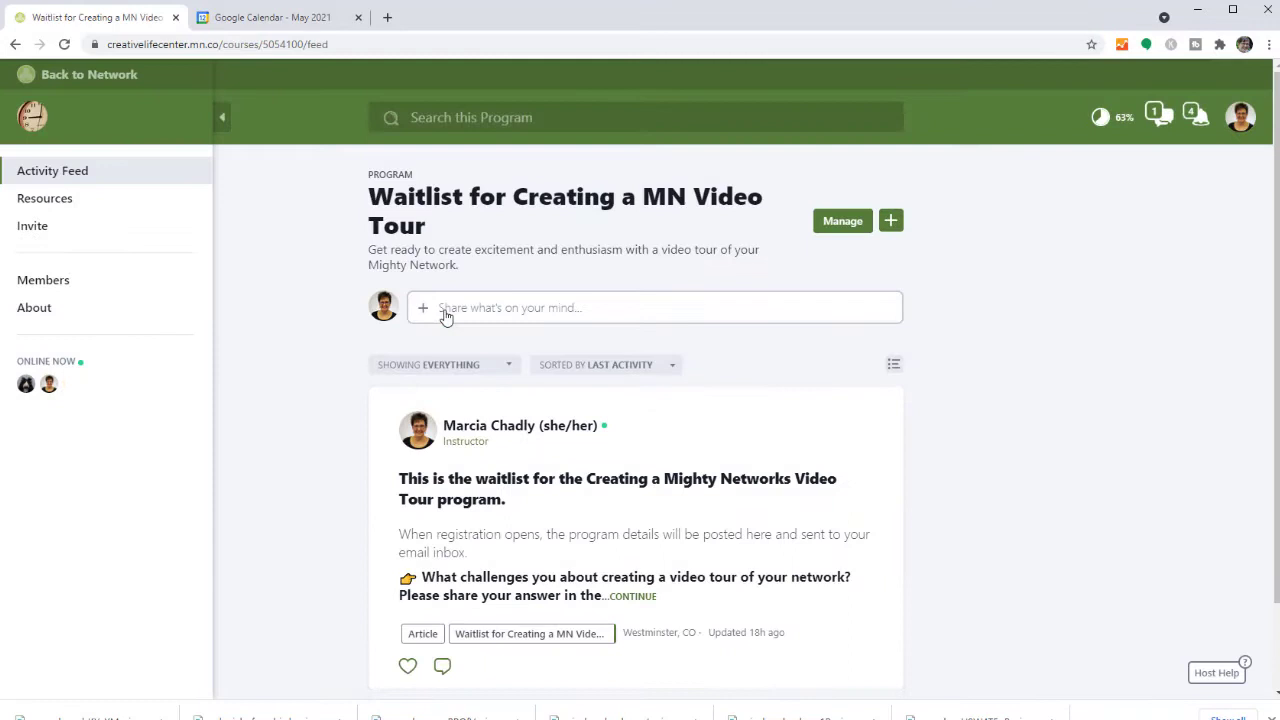
left_click(48, 283)
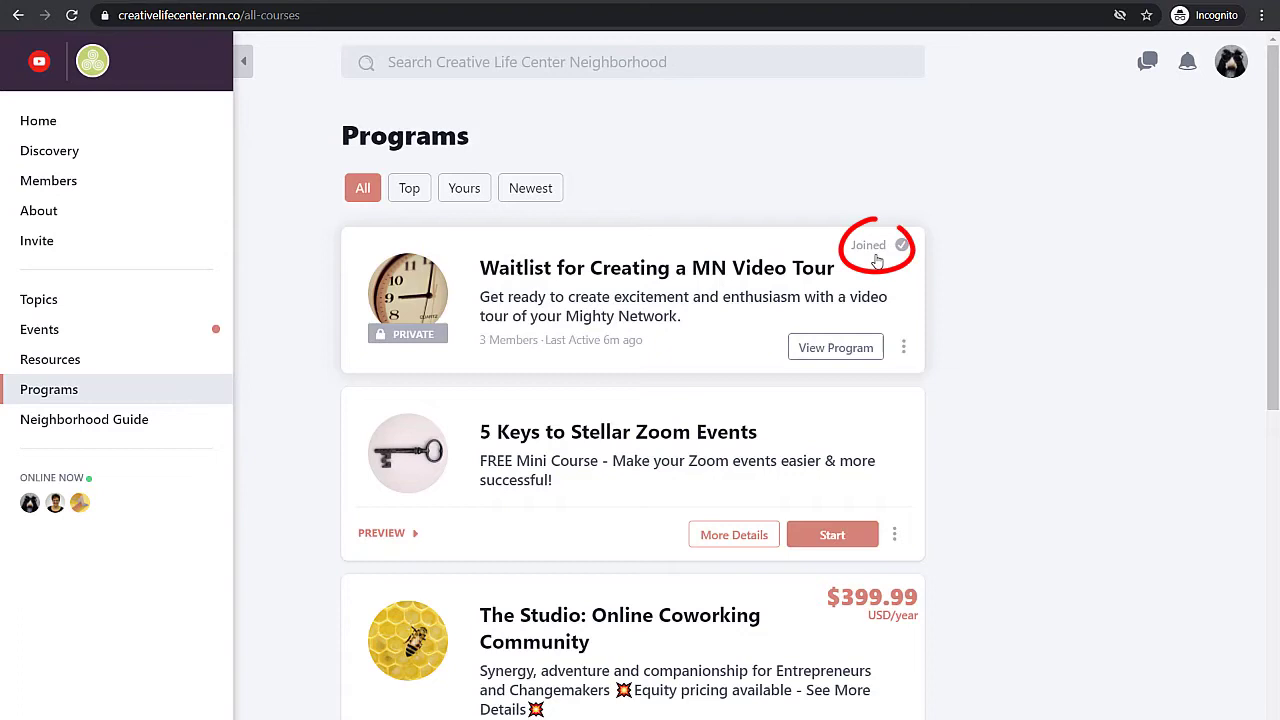
- From the new member's account, read the waitlist article in the joined program and view the program's resources
left_click(562, 310)
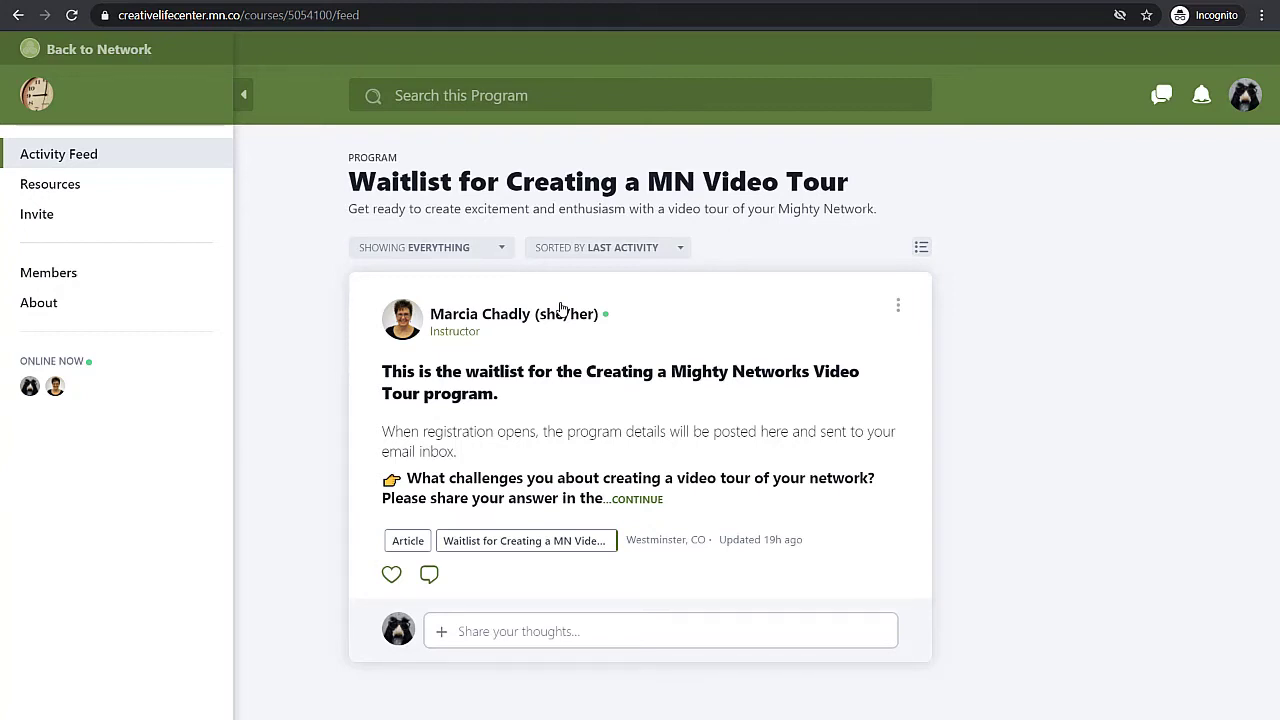
left_click(701, 439)
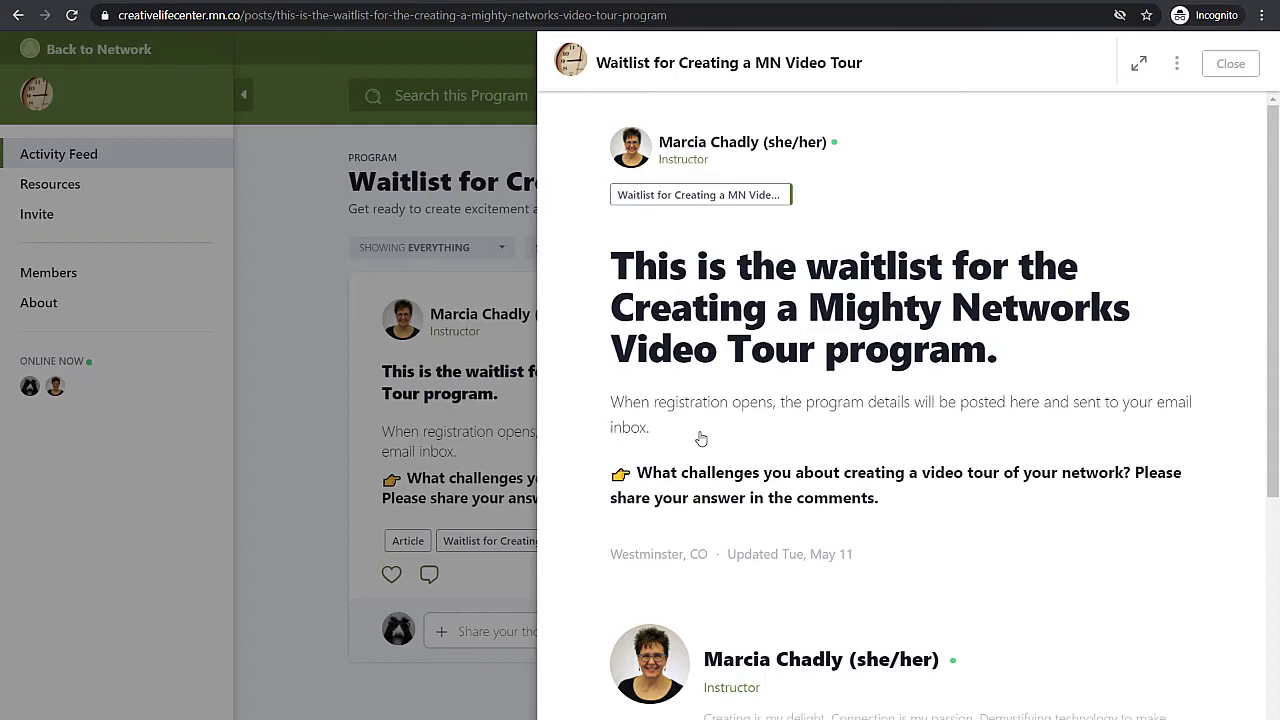
left_click(1228, 63)
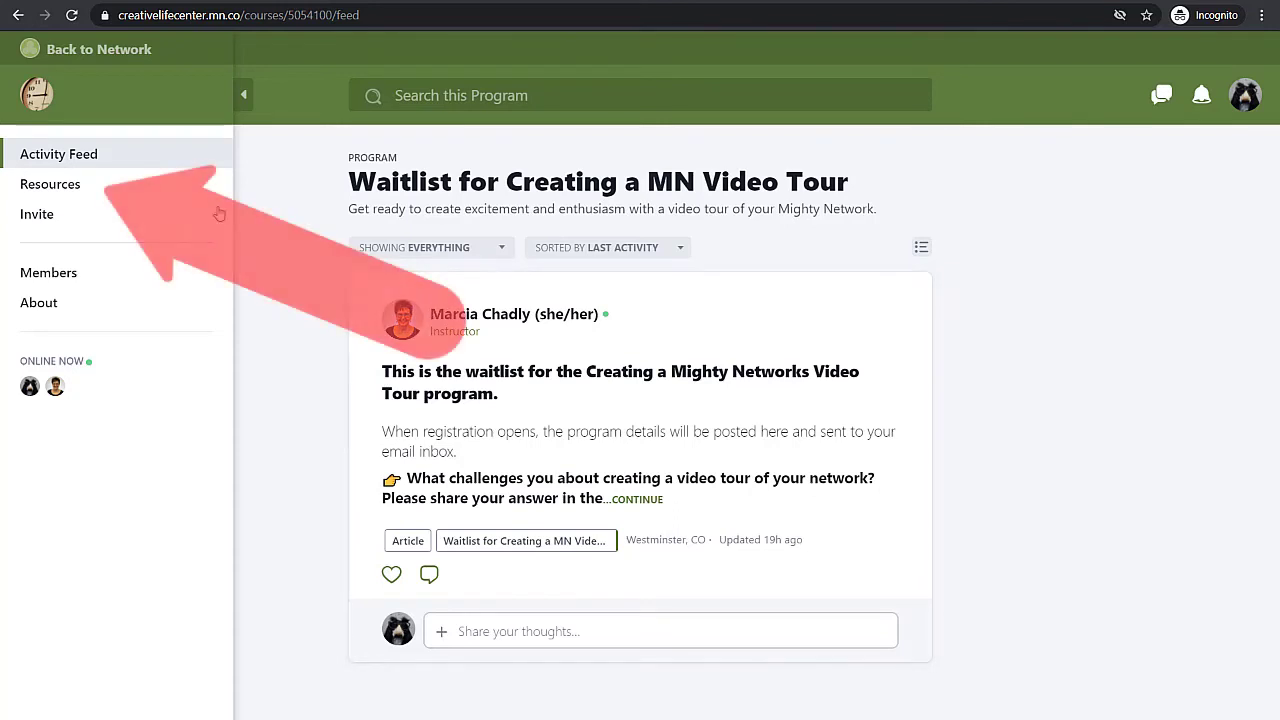
left_click(72, 192)
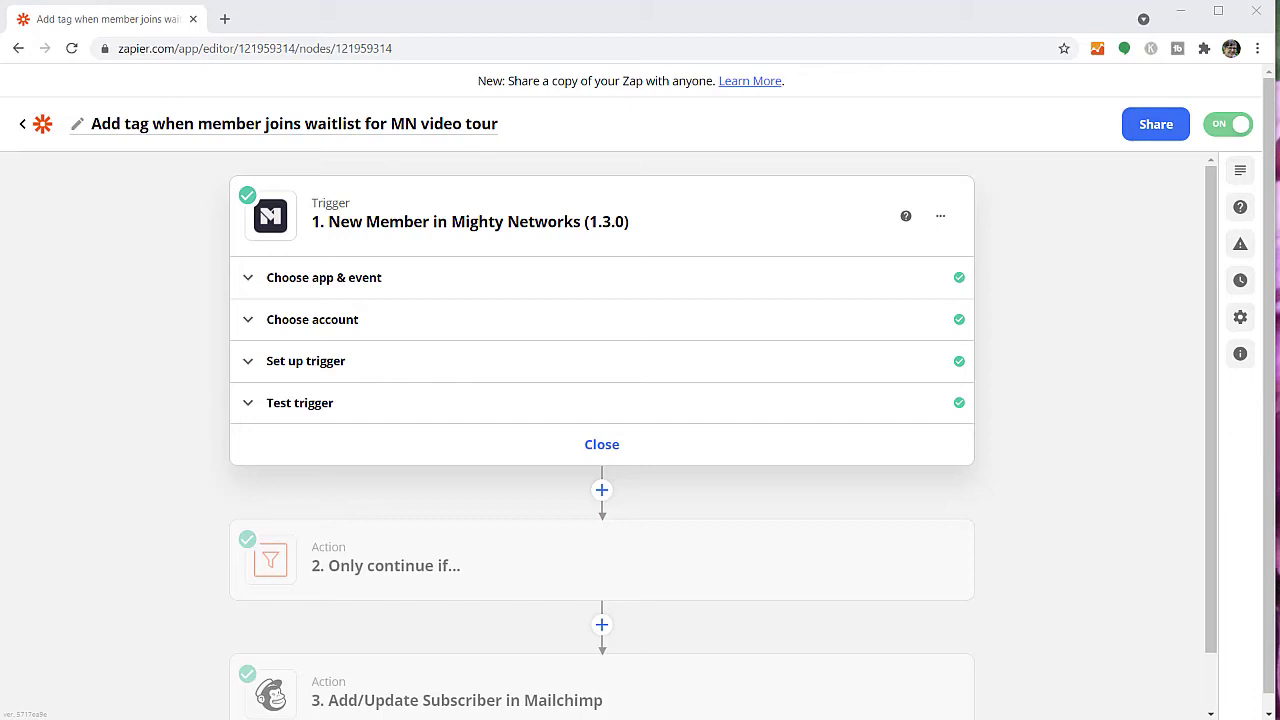
- In Zapier, review the app and event and the setup of the New Member in Mighty Networks trigger
left_click(330, 285)
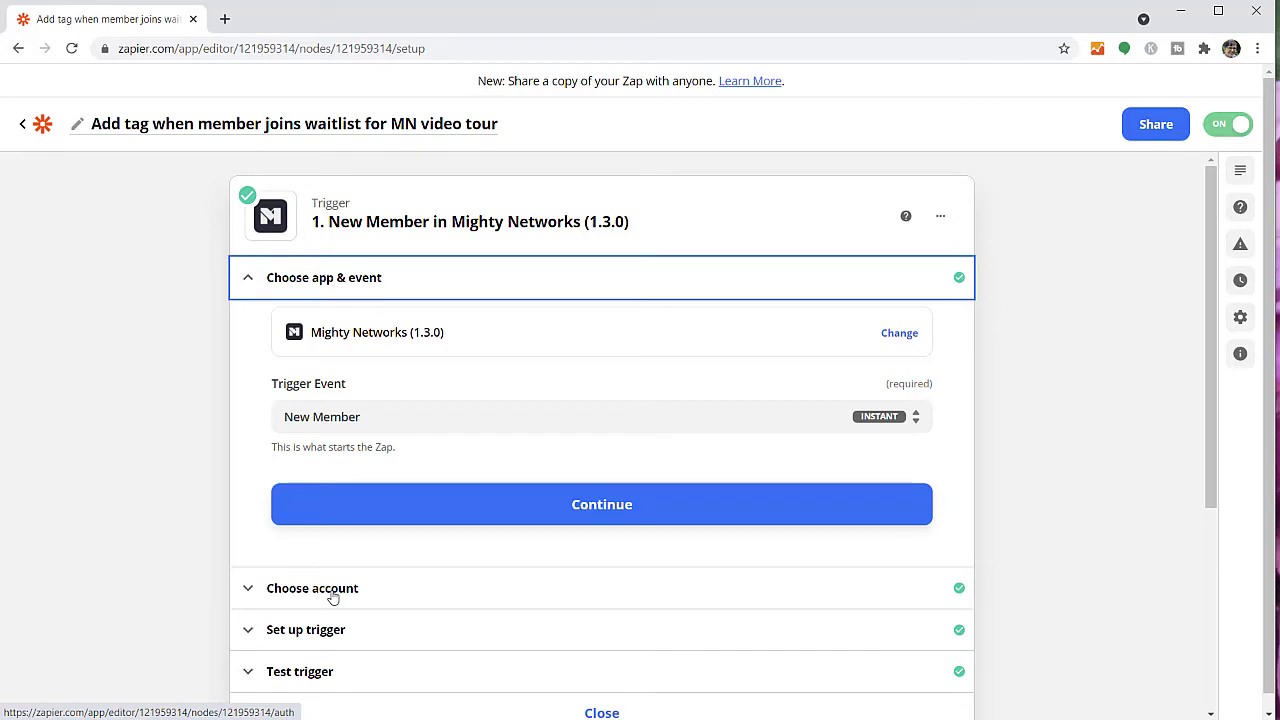
scroll(333, 597, "down", 3)
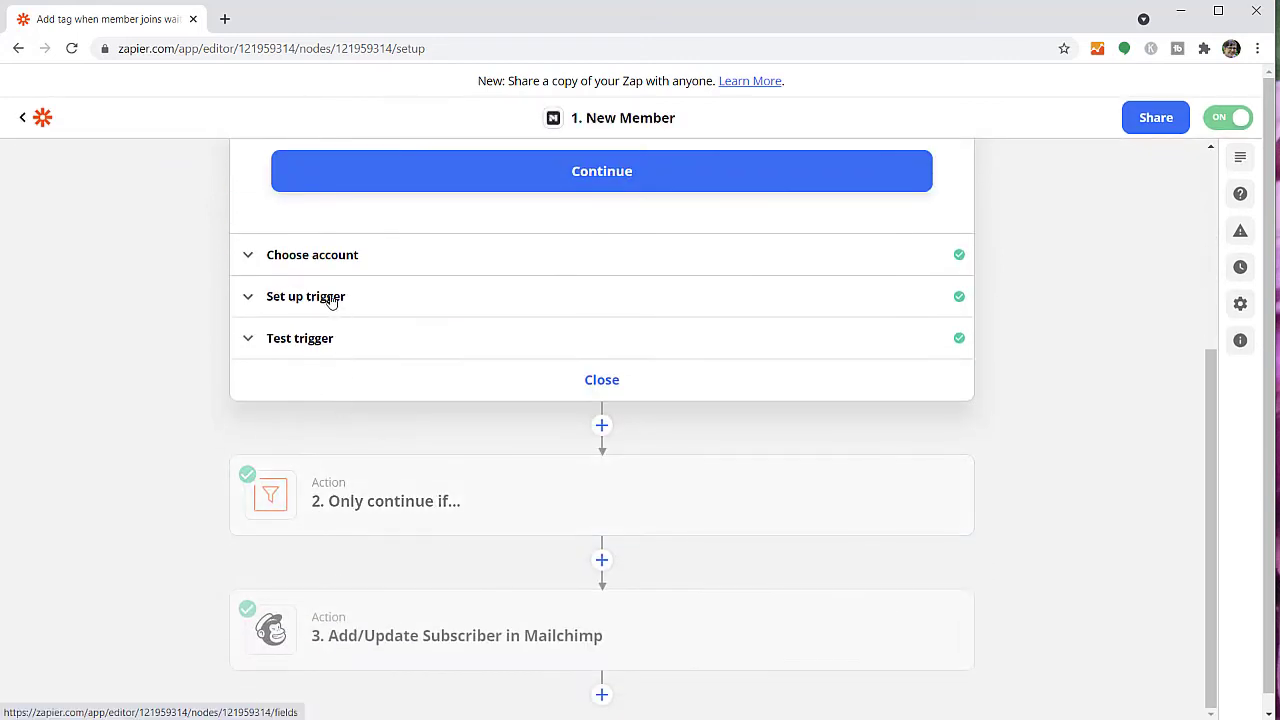
left_click(330, 298)
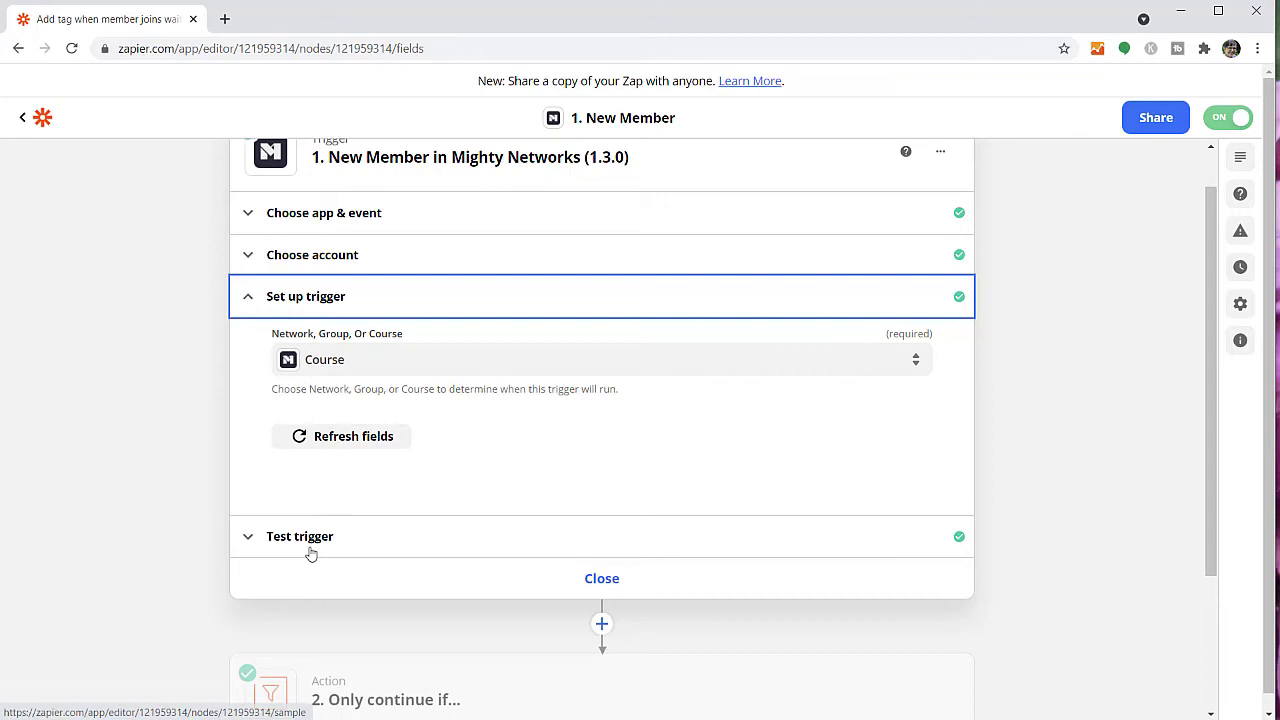
- Examine the app and the filter conditions of the "Only continue if..." action
scroll(481, 571, "down", 2)
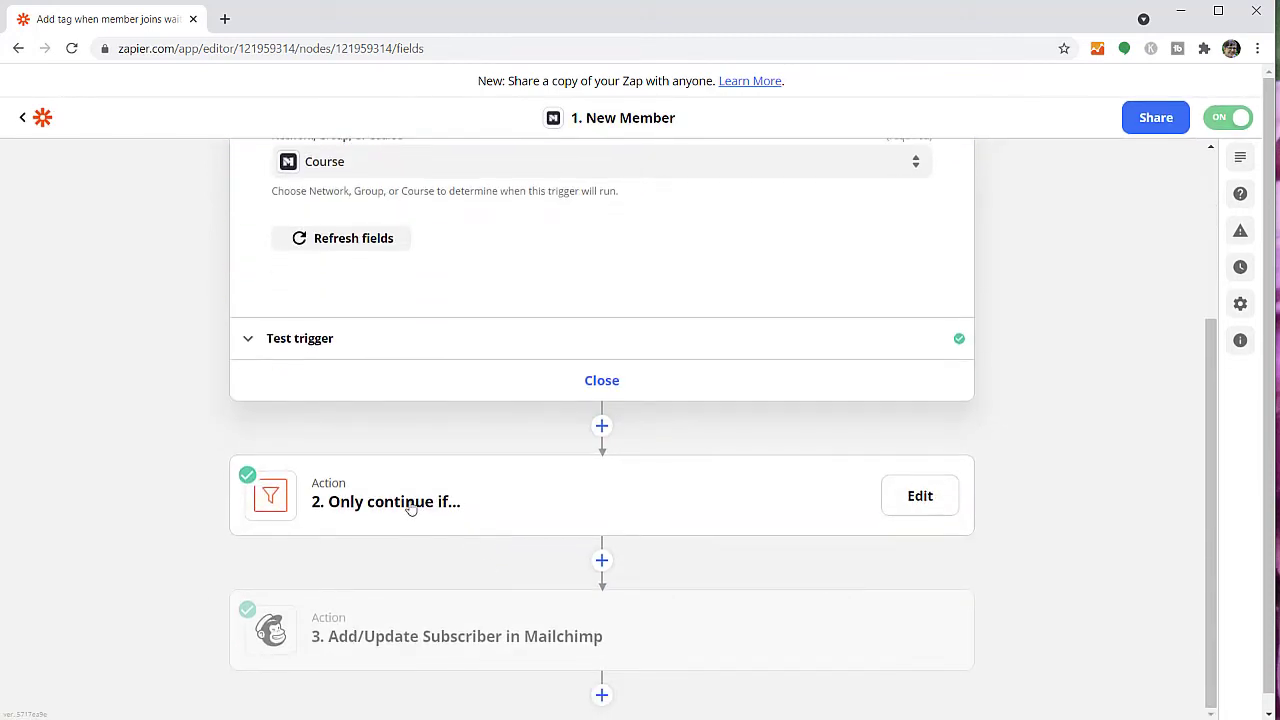
left_click(410, 507)
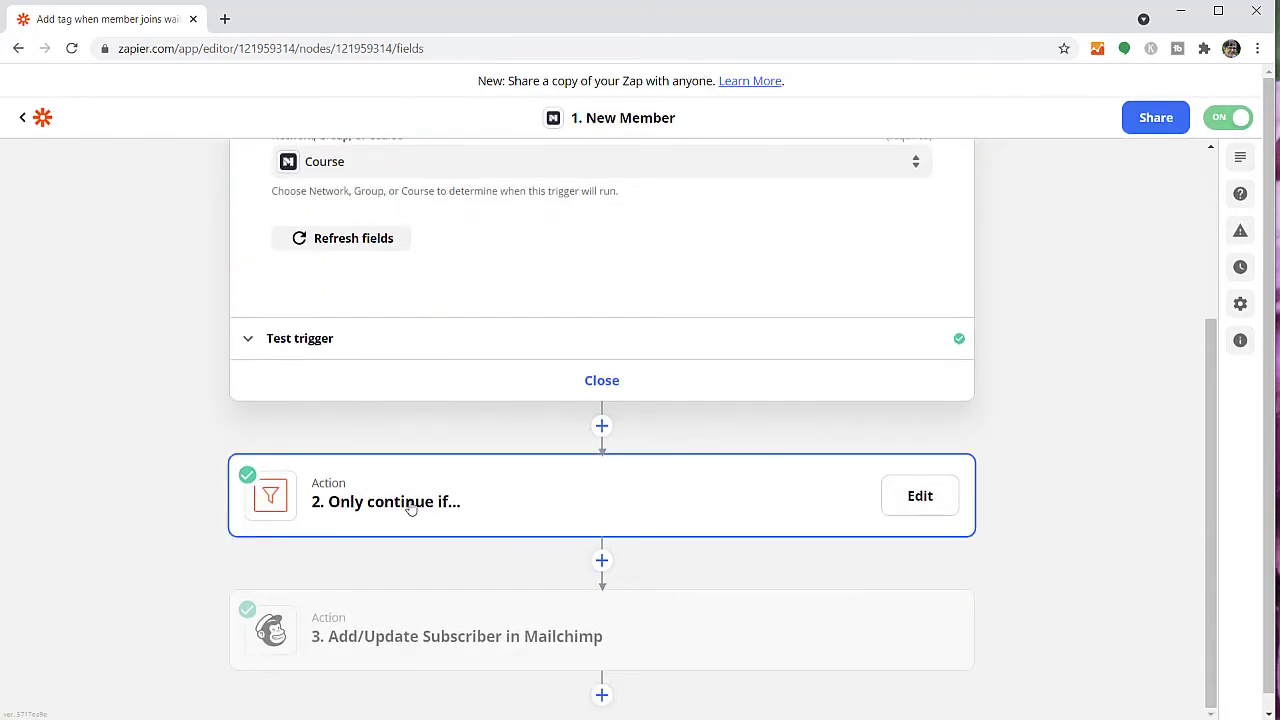
left_click(322, 410)
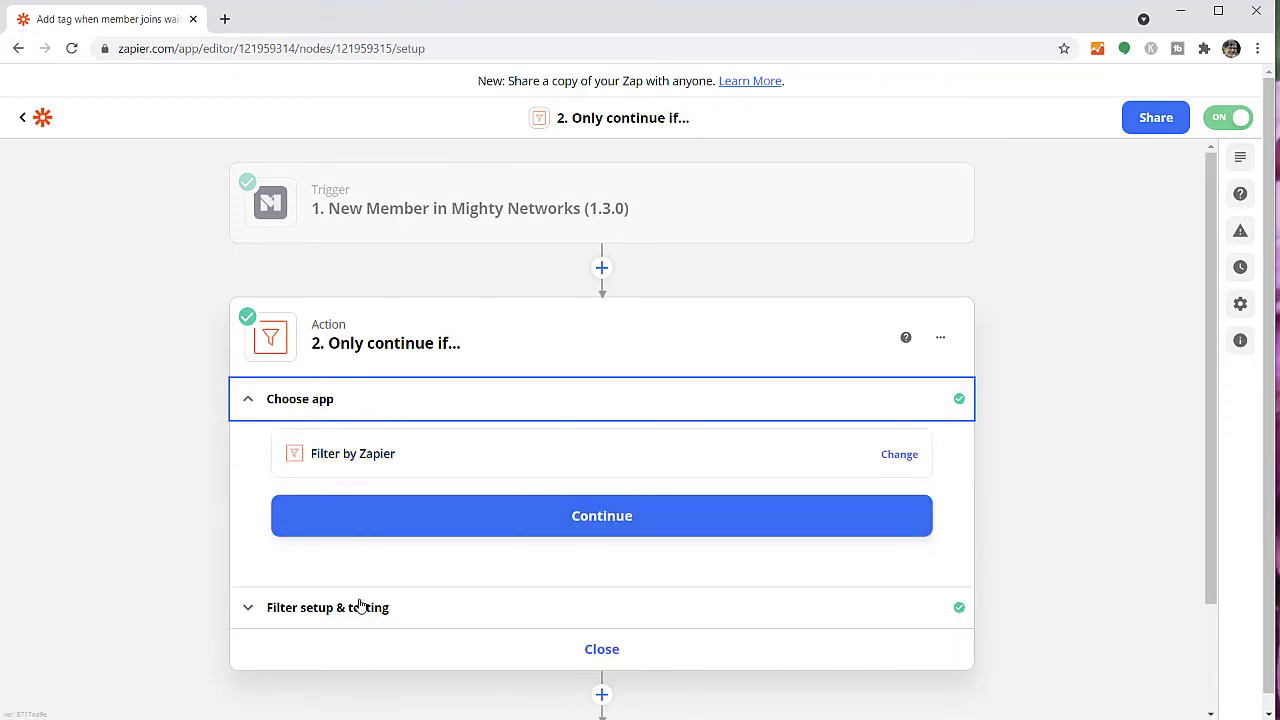
left_click(360, 606)
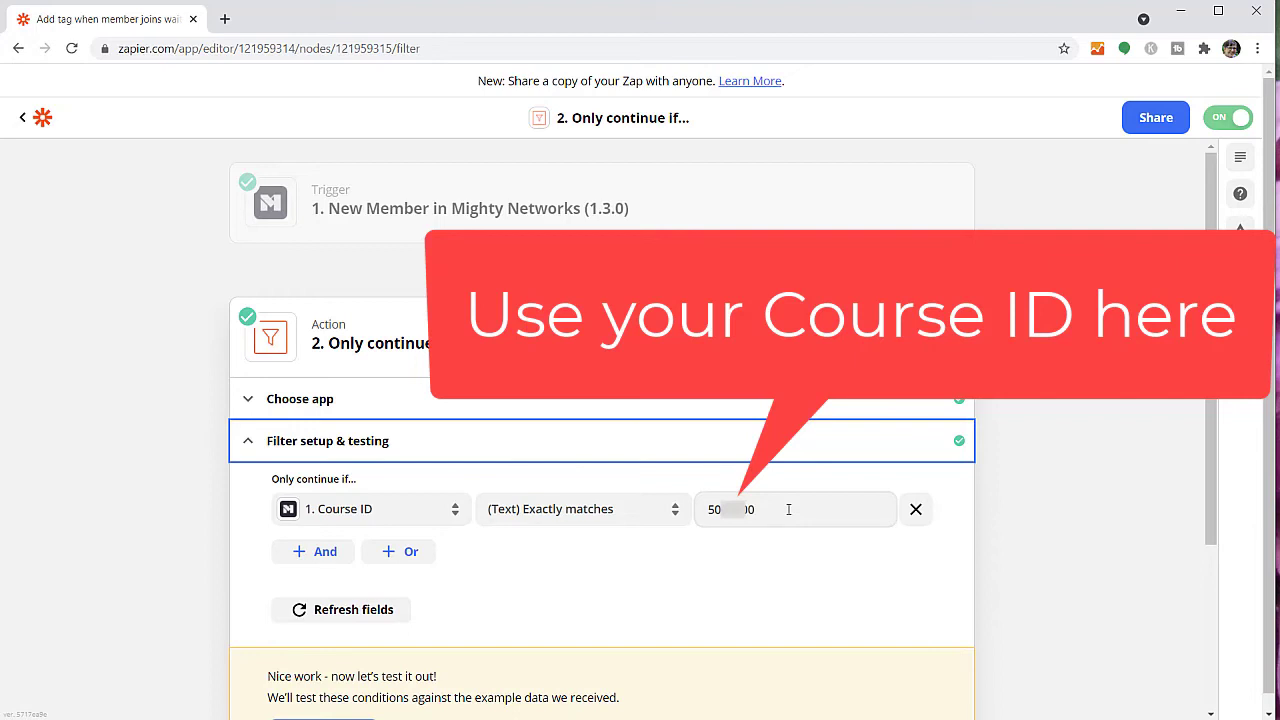
- Examine all the trigger data fields available for the filter's Course ID condition and dismiss the list
left_click(405, 512)
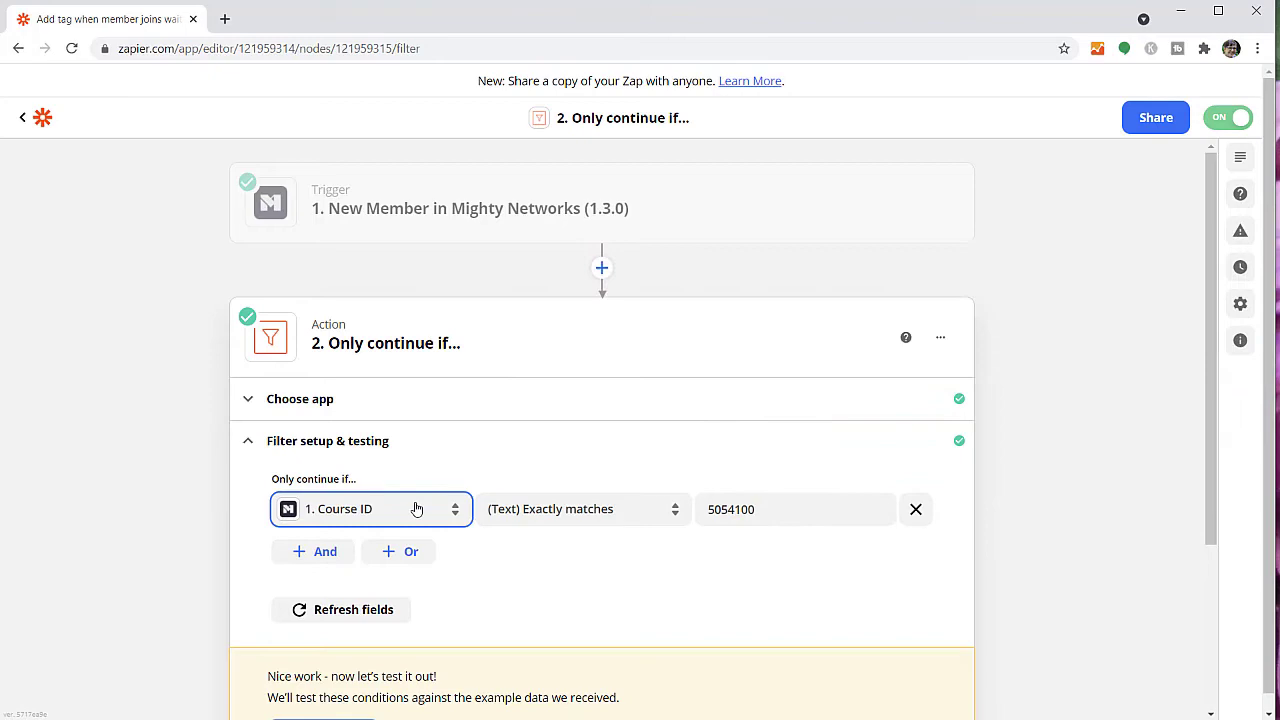
scroll(374, 651, "down", 3)
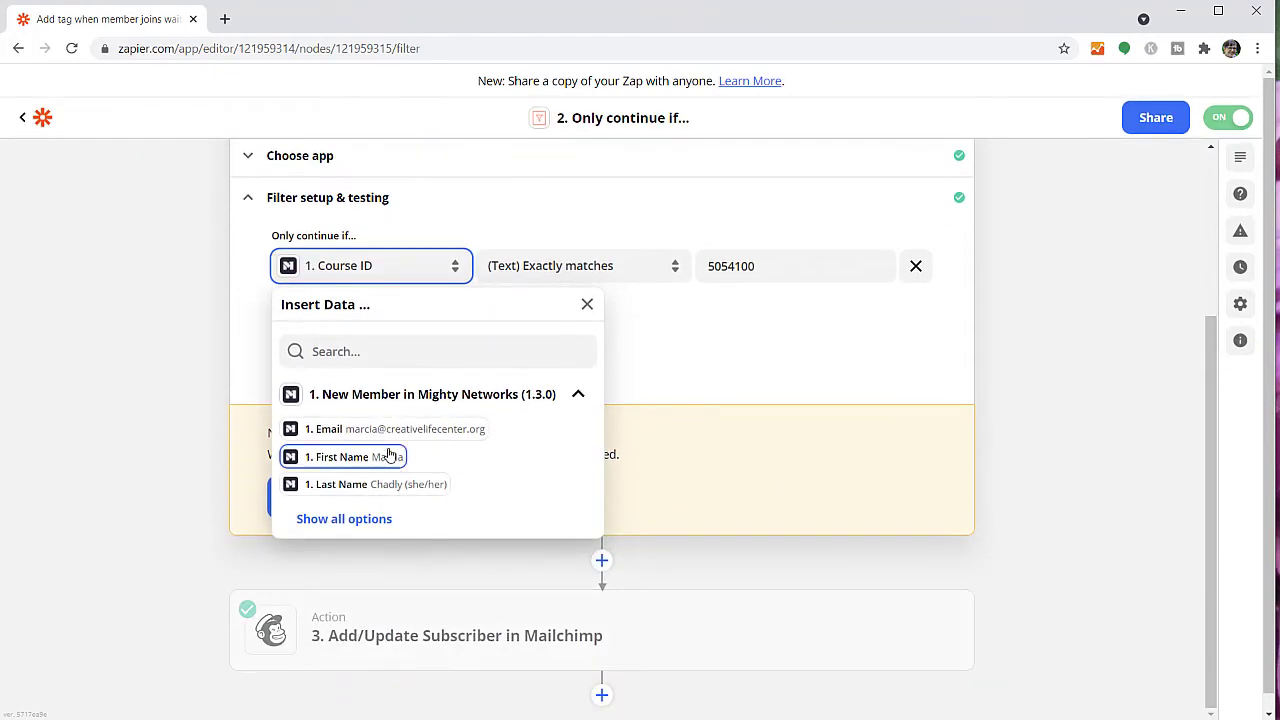
left_click(322, 519)
scroll(323, 640, "down", 1)
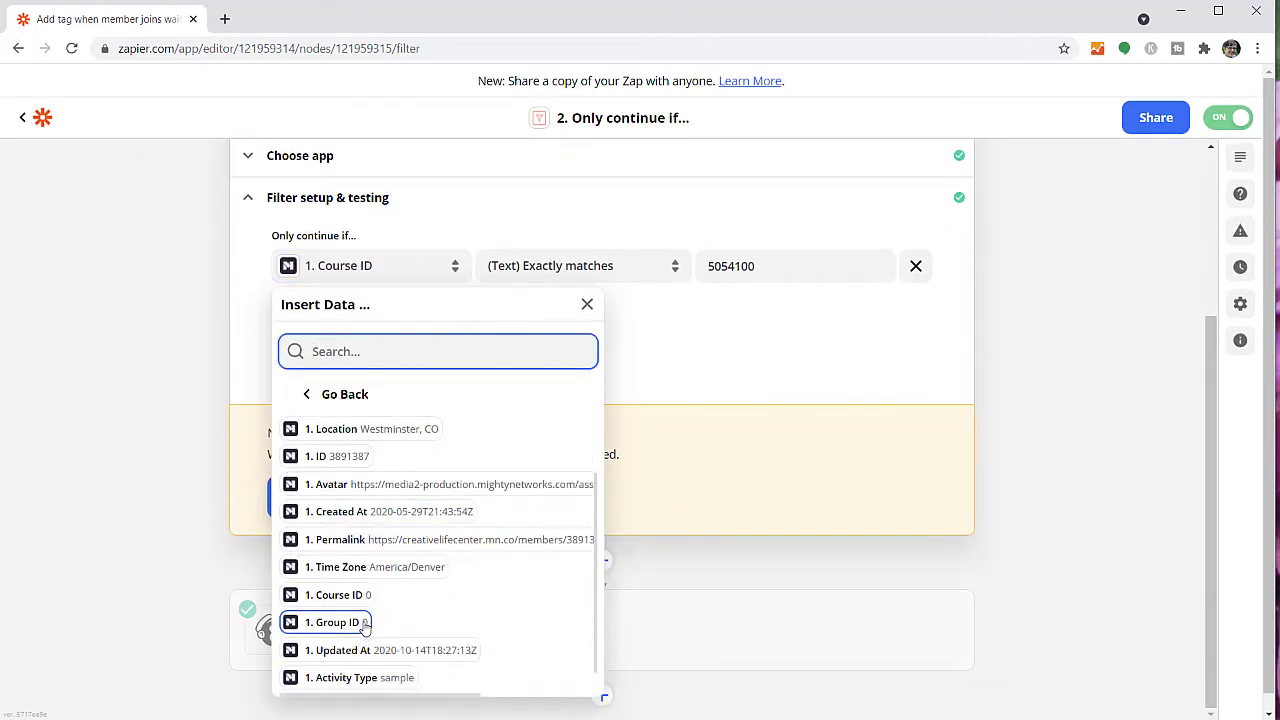
left_click(724, 352)
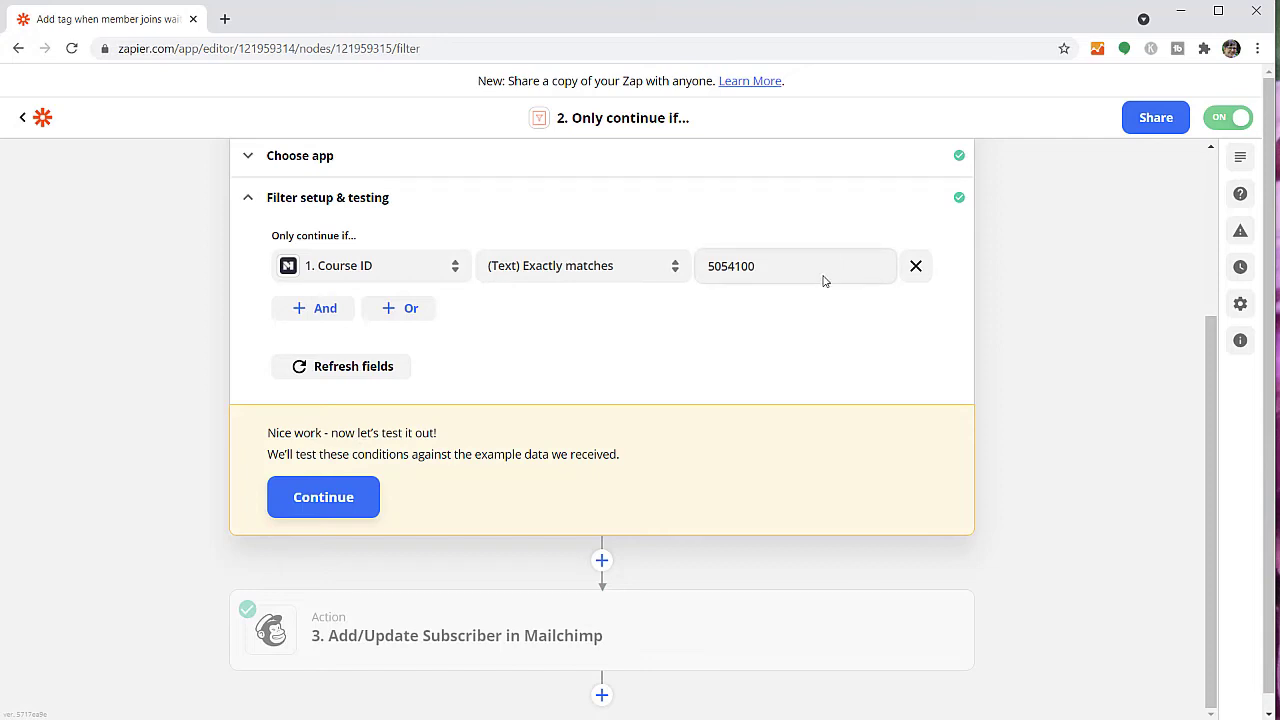
- Test the Course ID filter condition against the sample data and collapse the filter setup section
left_click(338, 497)
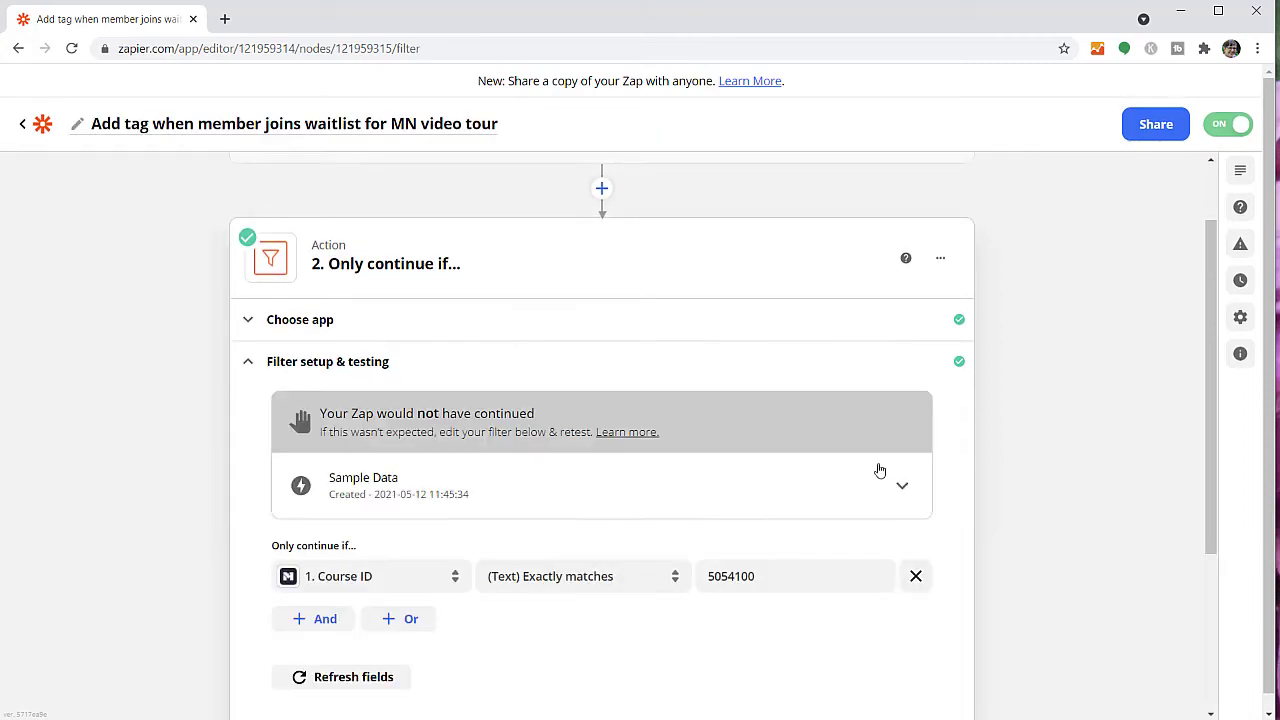
scroll(980, 434, "down", 2)
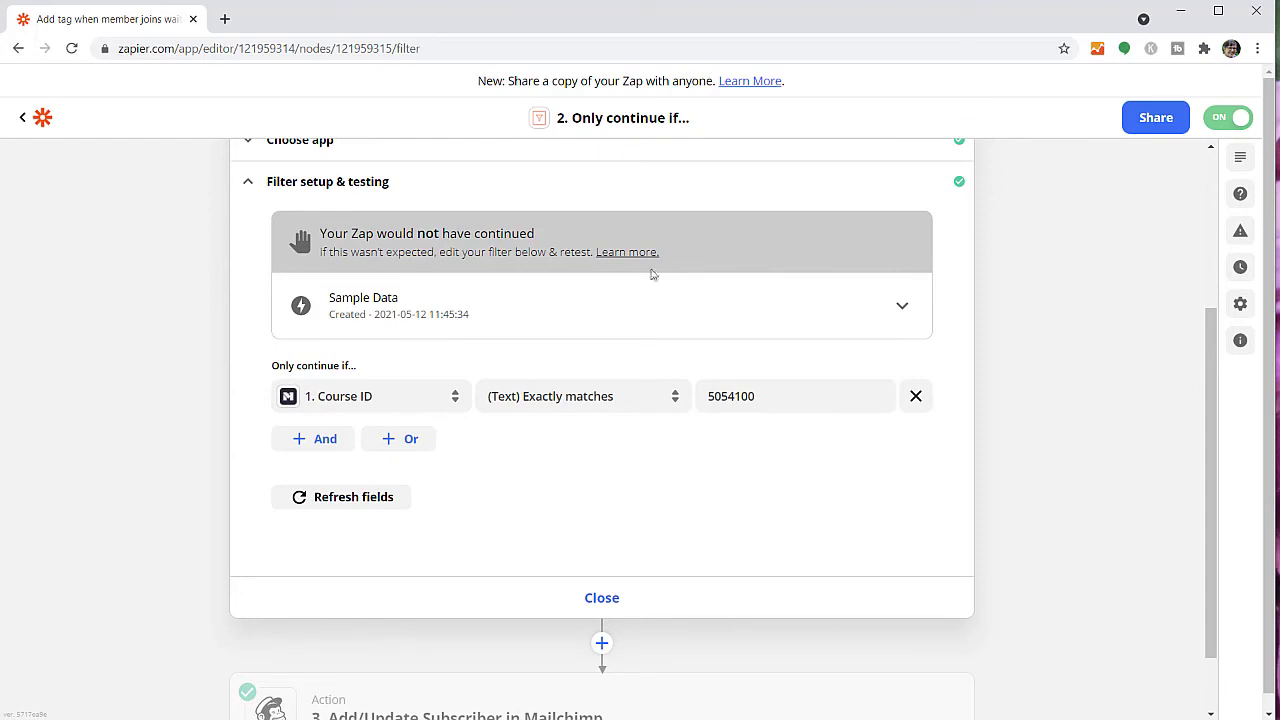
left_click(249, 187)
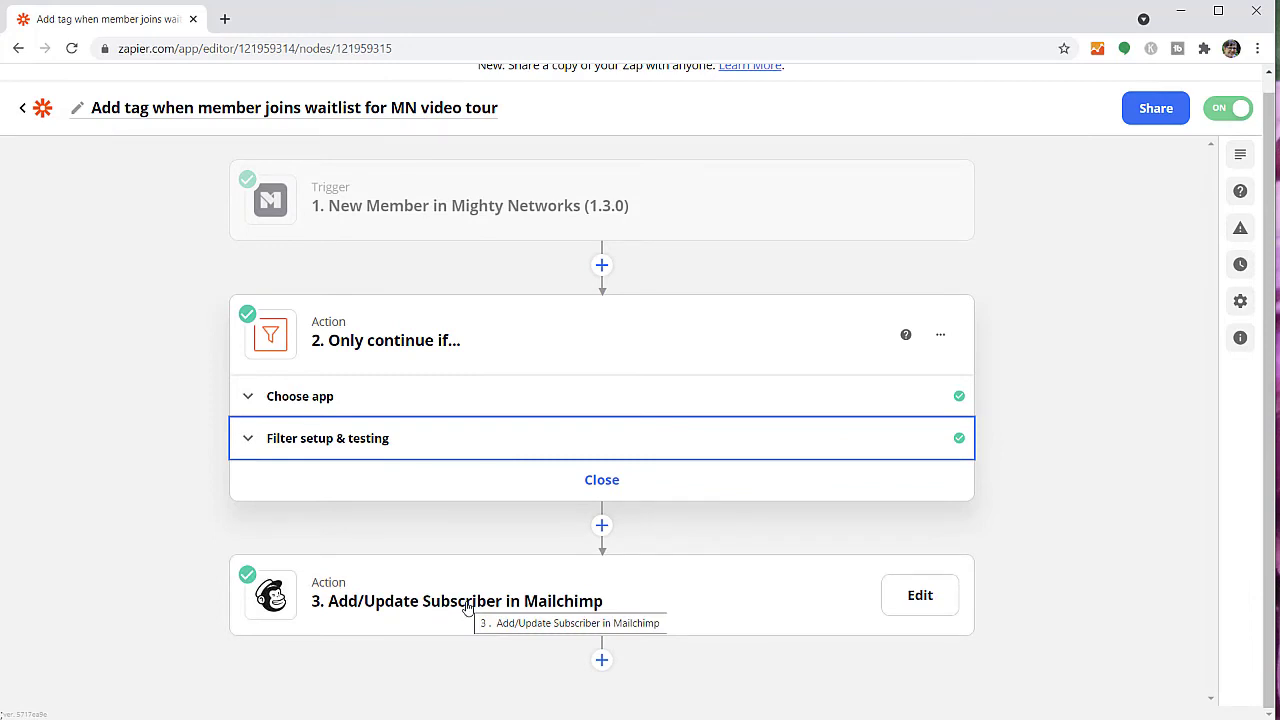
- Examine the Mailchimp Add/Update Subscriber action's event and its setup, including the audience, subscriber email, tags and name fields
left_click(466, 607)
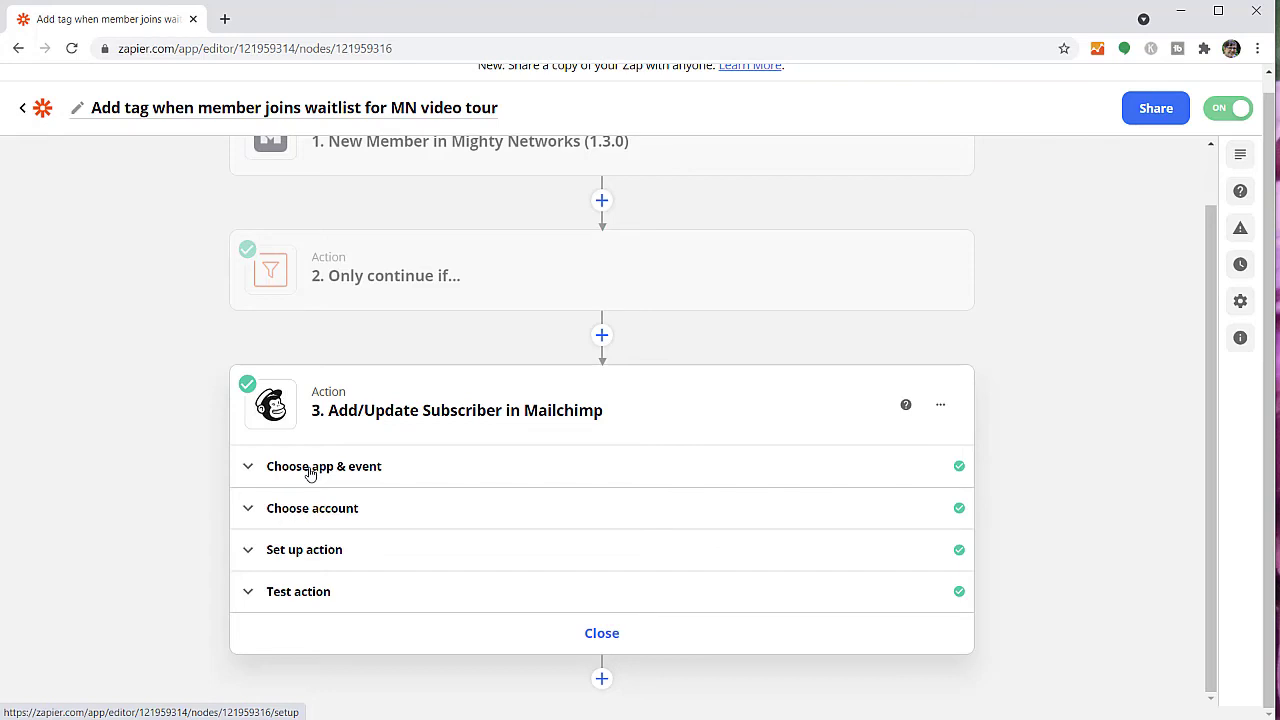
left_click(310, 470)
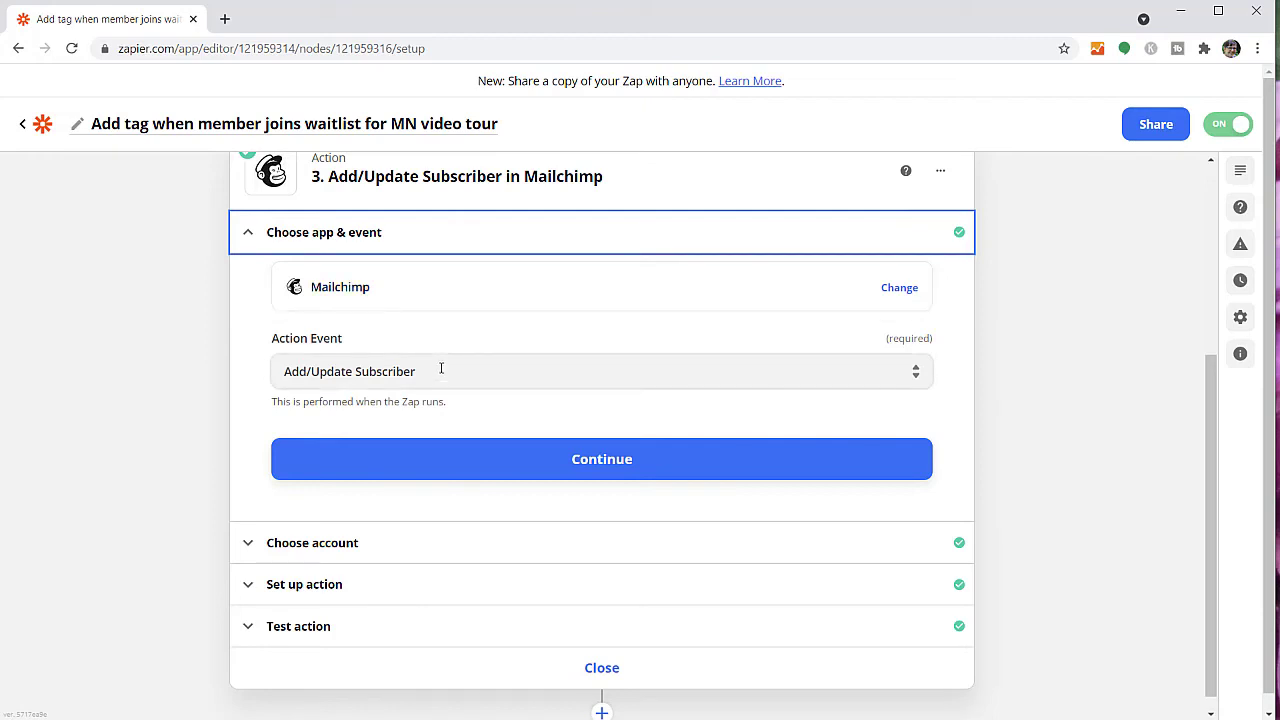
scroll(420, 505, "down", 1)
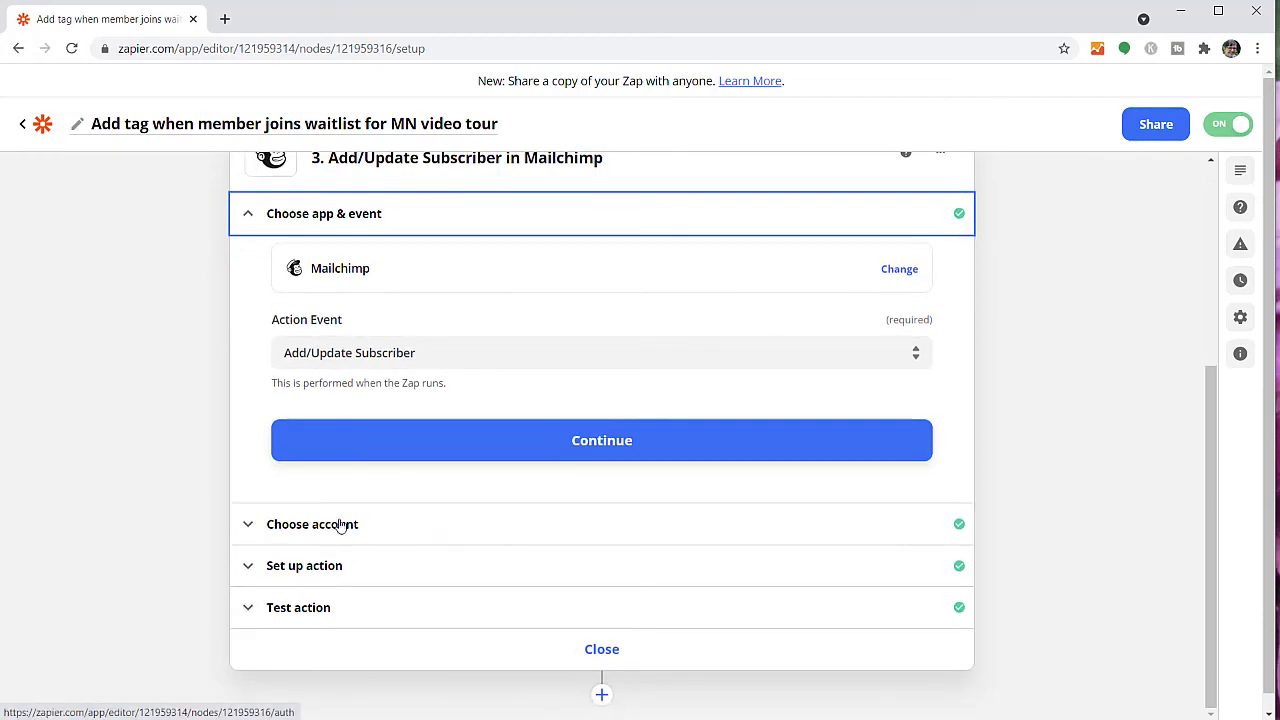
left_click(279, 571)
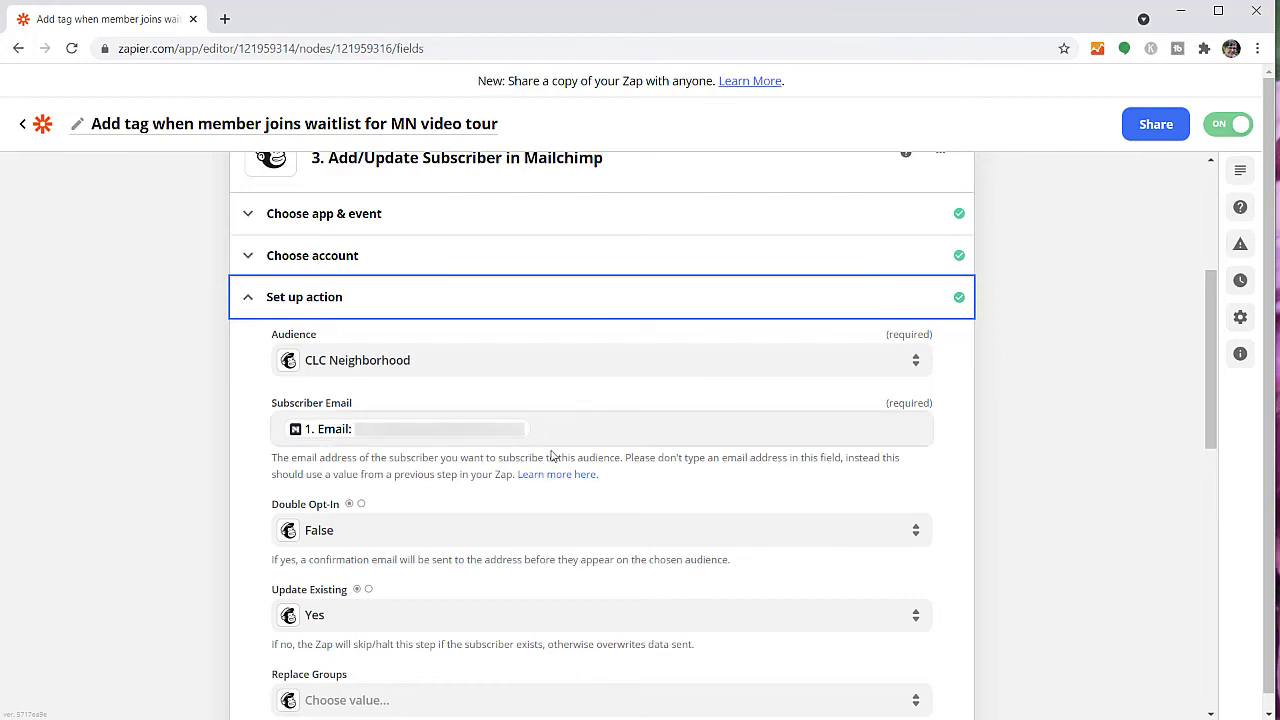
scroll(569, 512, "down", 4)
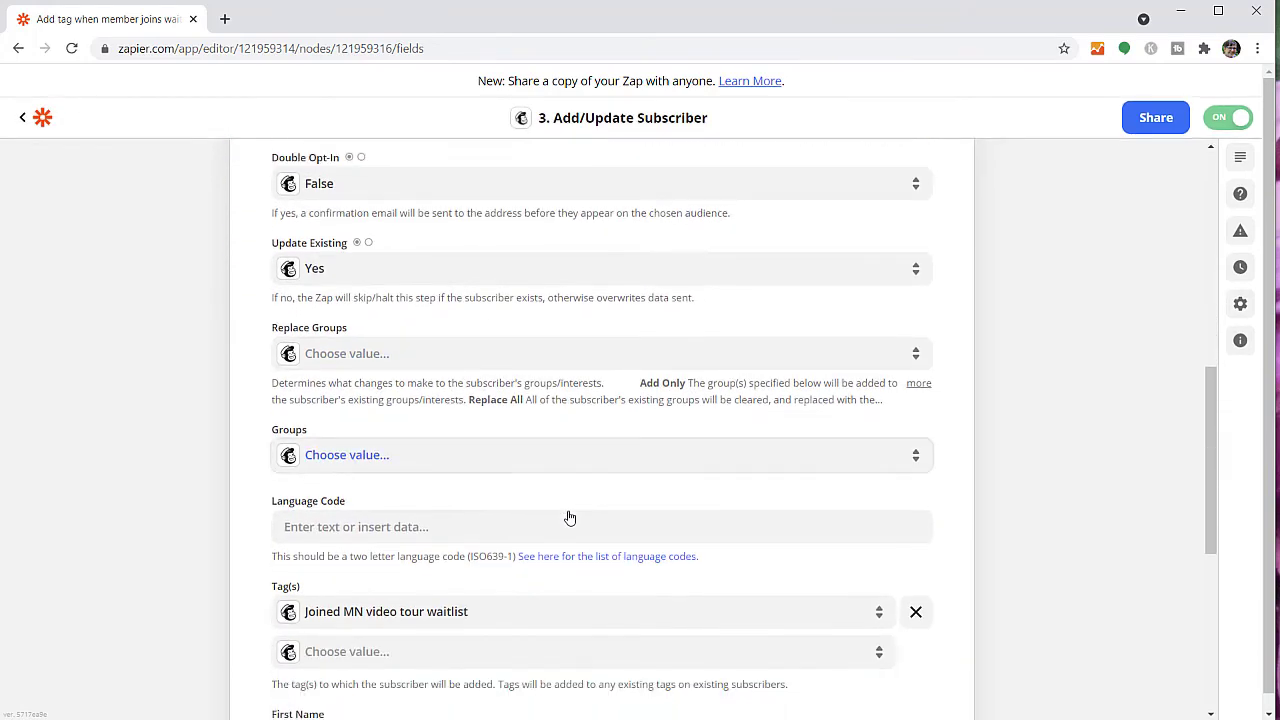
scroll(569, 516, "down", 3)
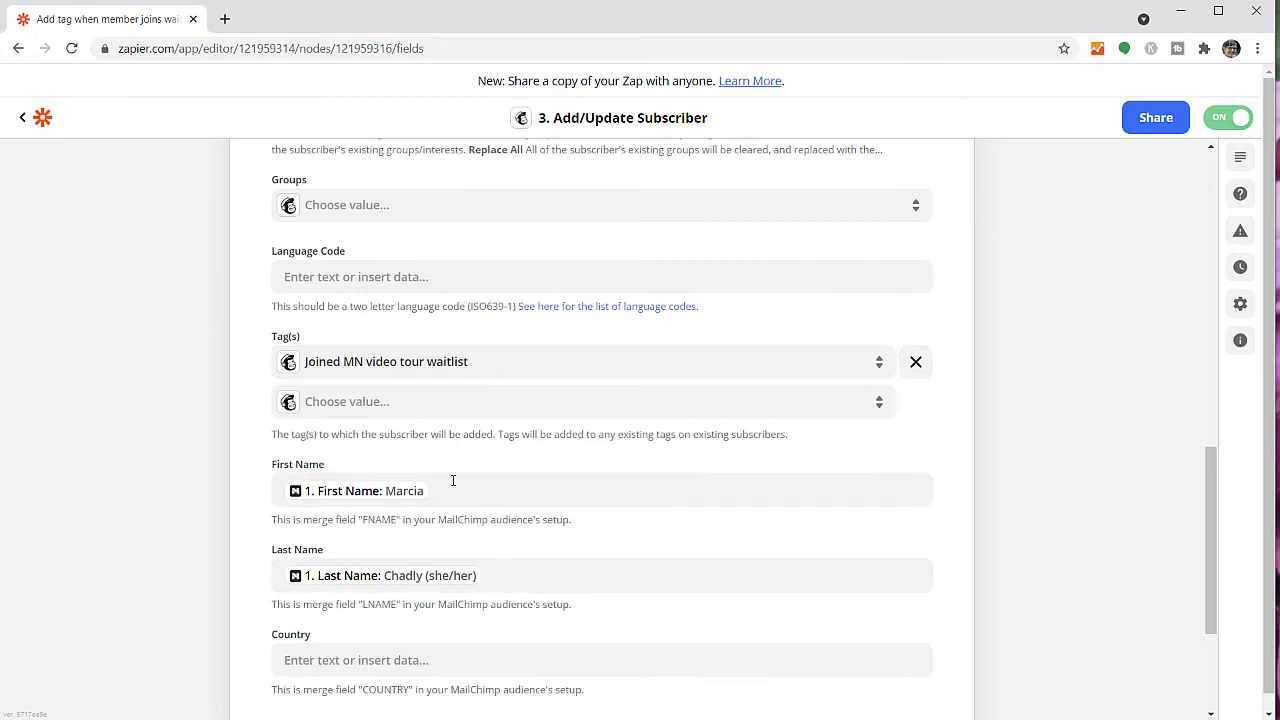
scroll(541, 567, "down", 3)
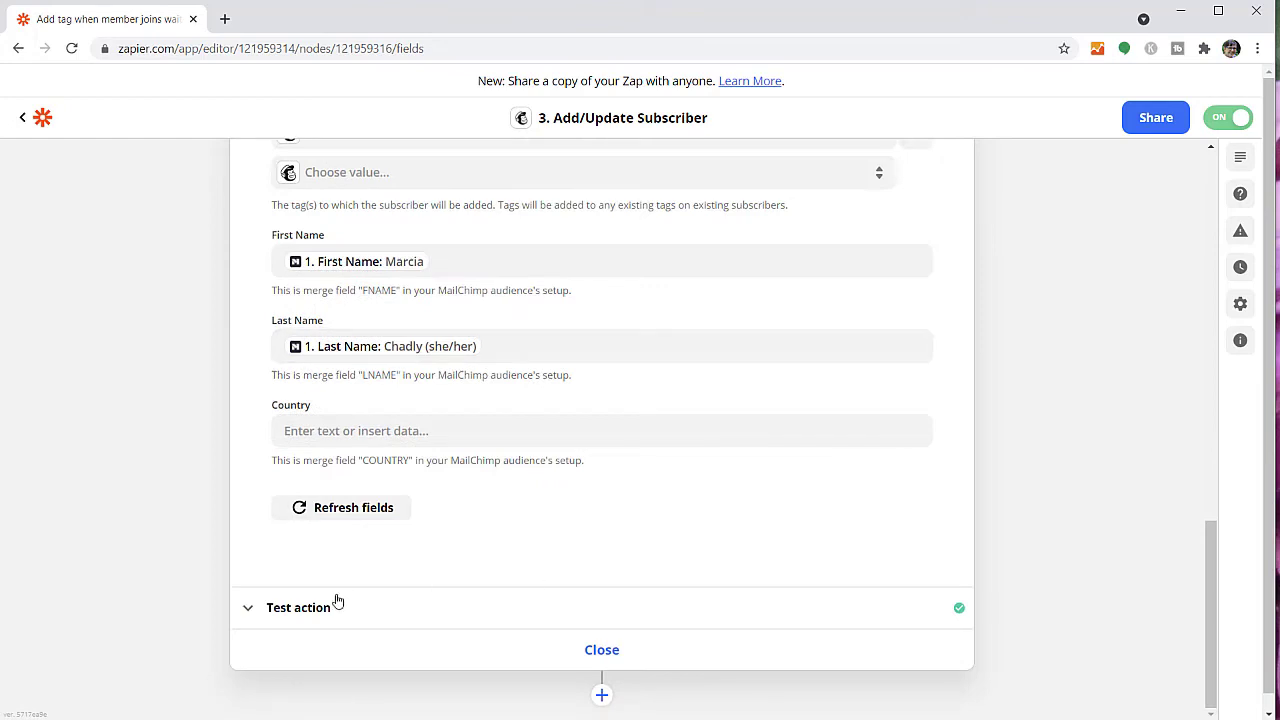